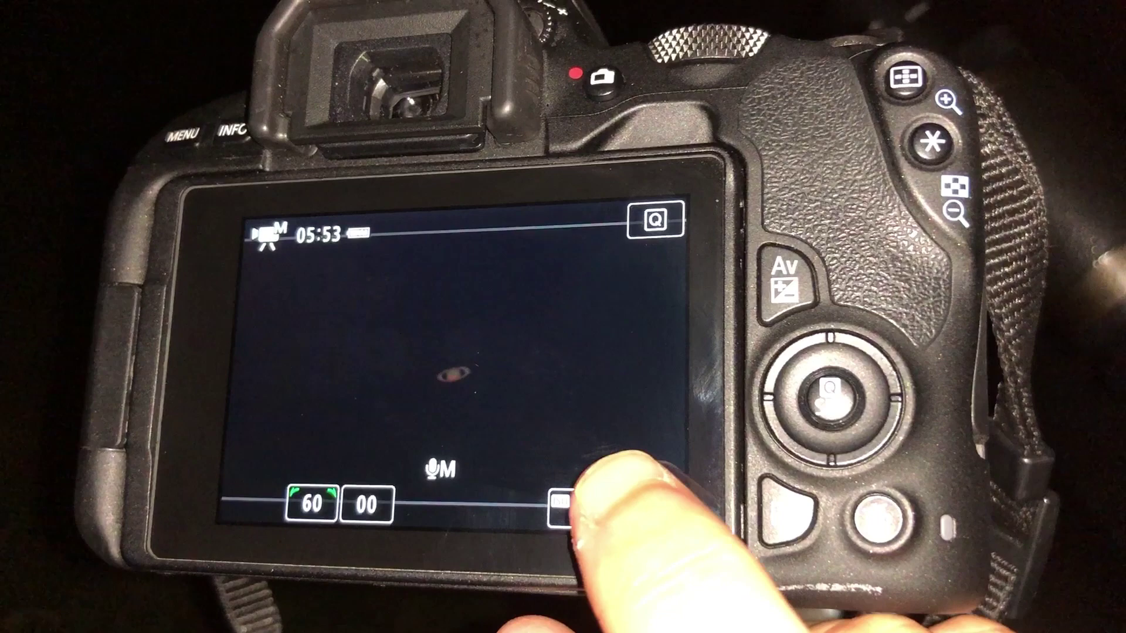
Step: Magnify the Canon live view x5 on Saturn to check focus
click(610, 463)
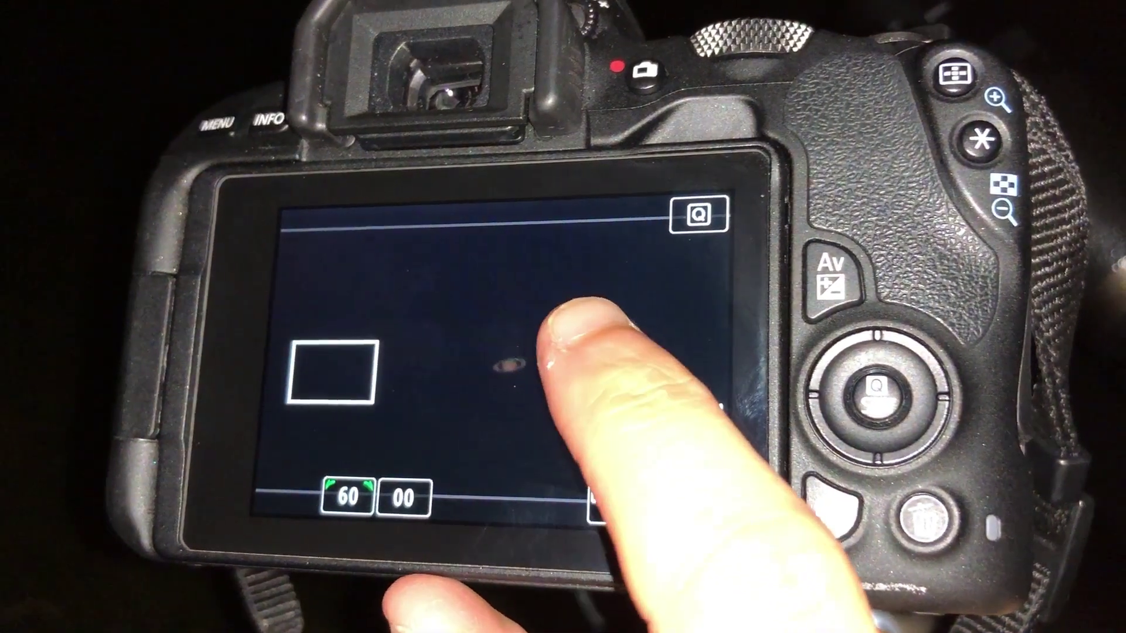
click(577, 328)
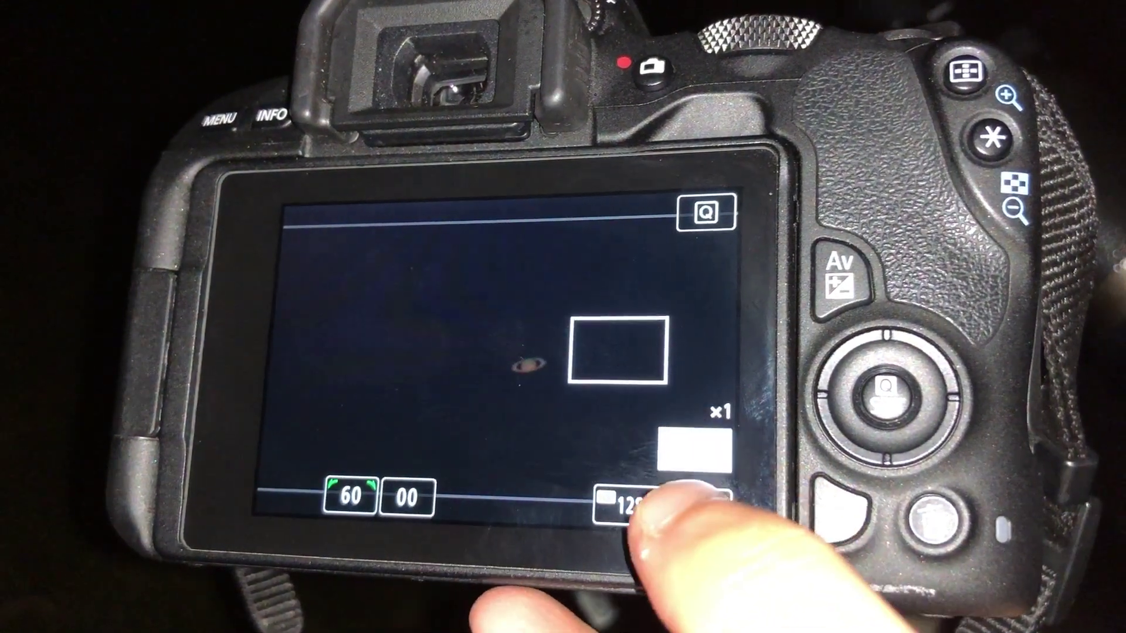
click(692, 508)
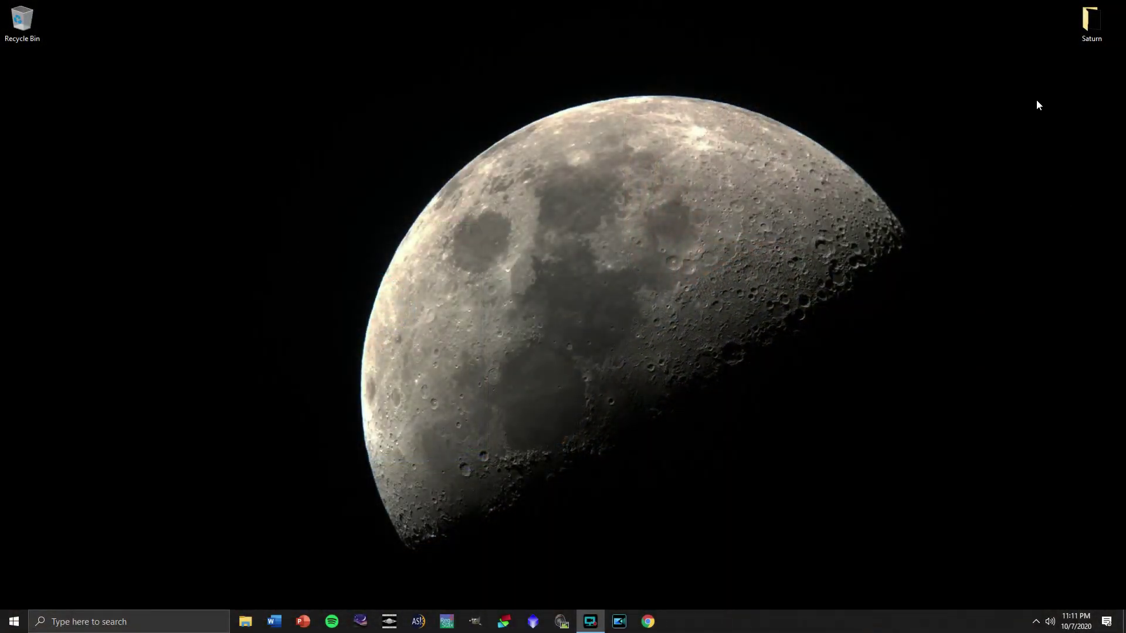
double_click(1093, 33)
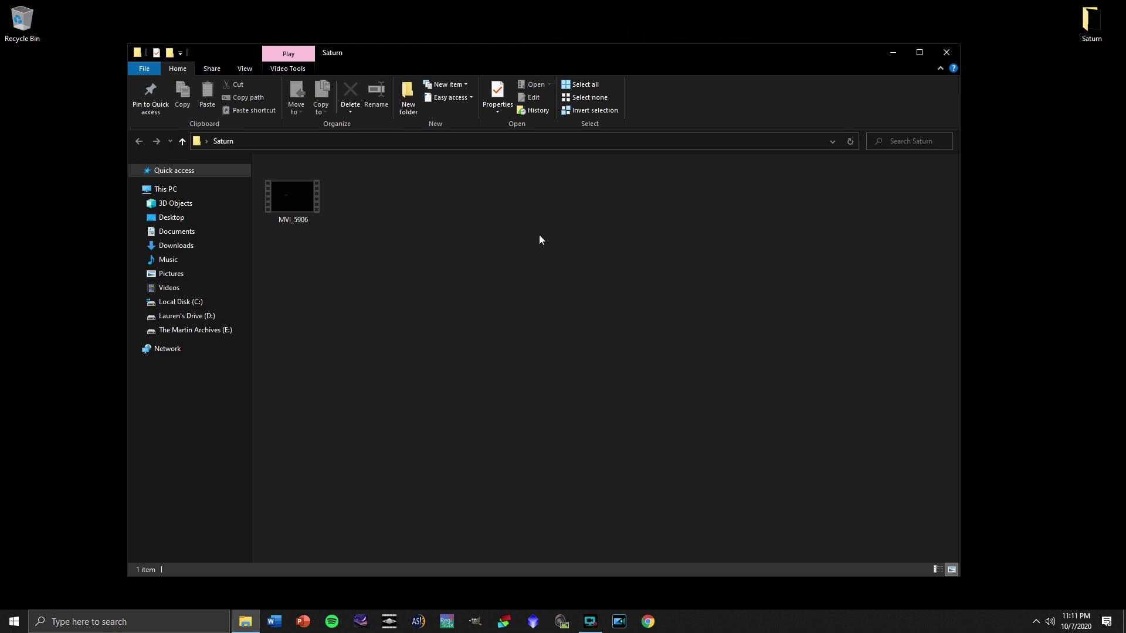
double_click(289, 201)
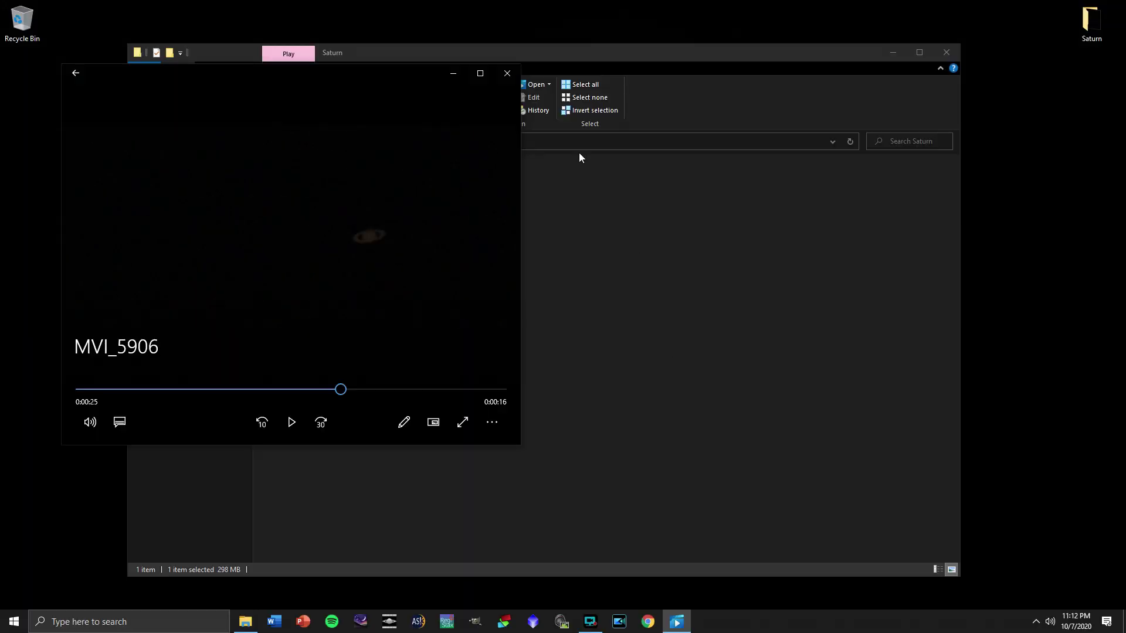
click(508, 74)
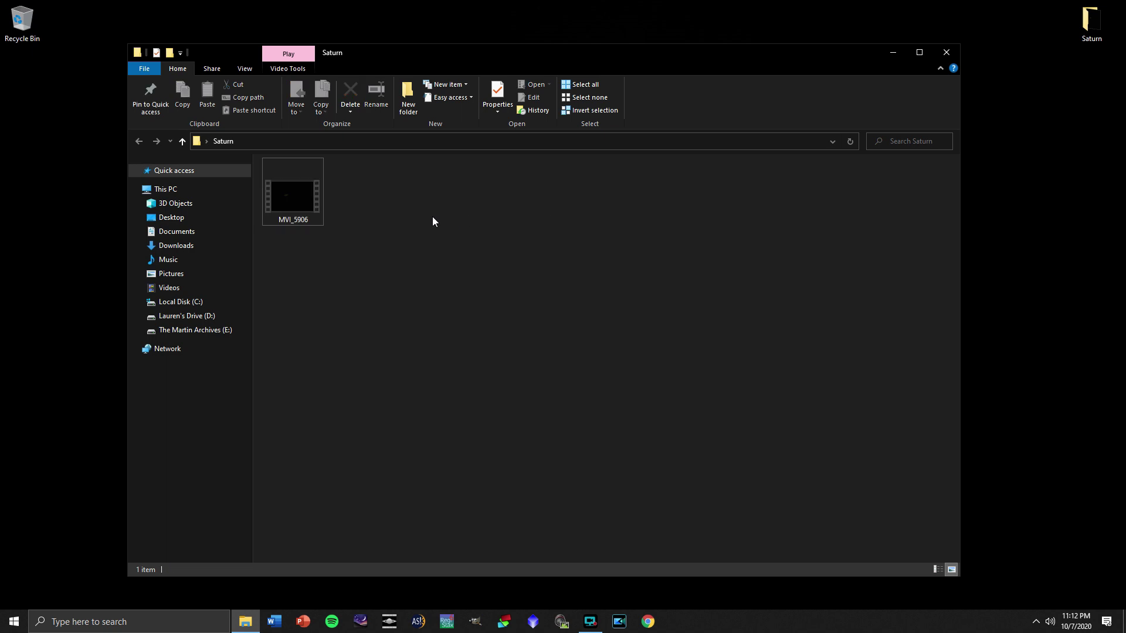
click(305, 199)
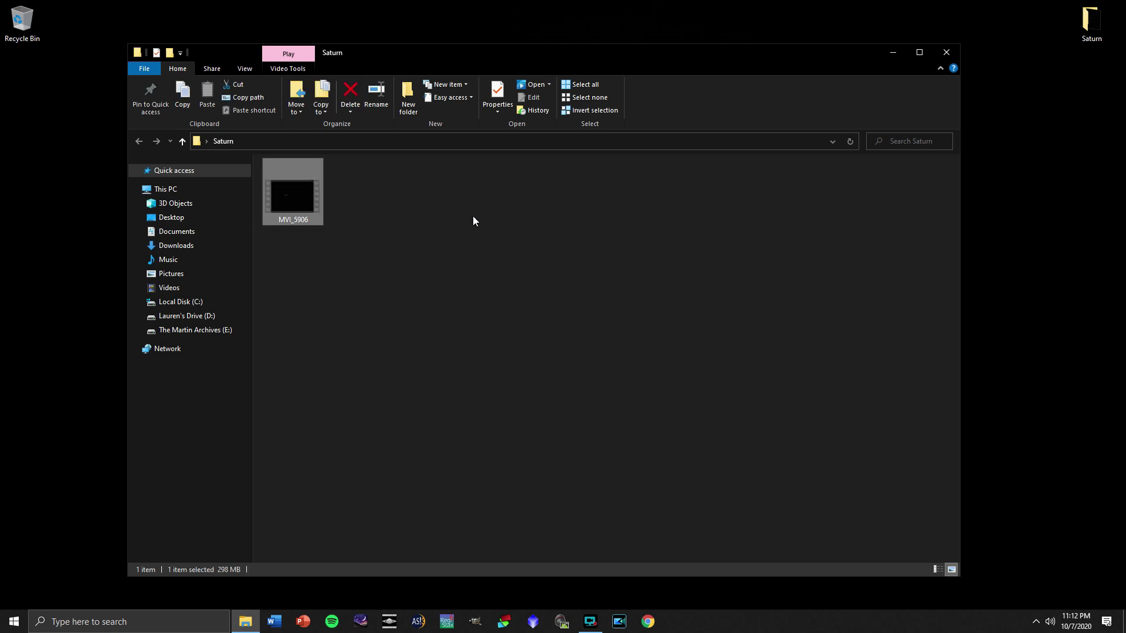
click(506, 212)
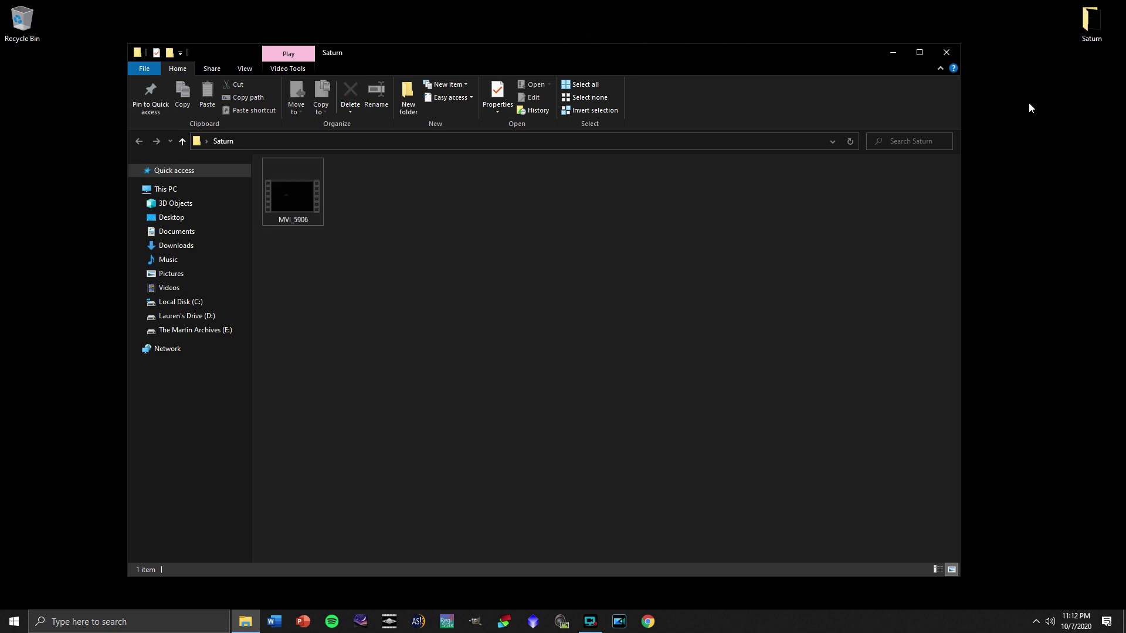
click(951, 50)
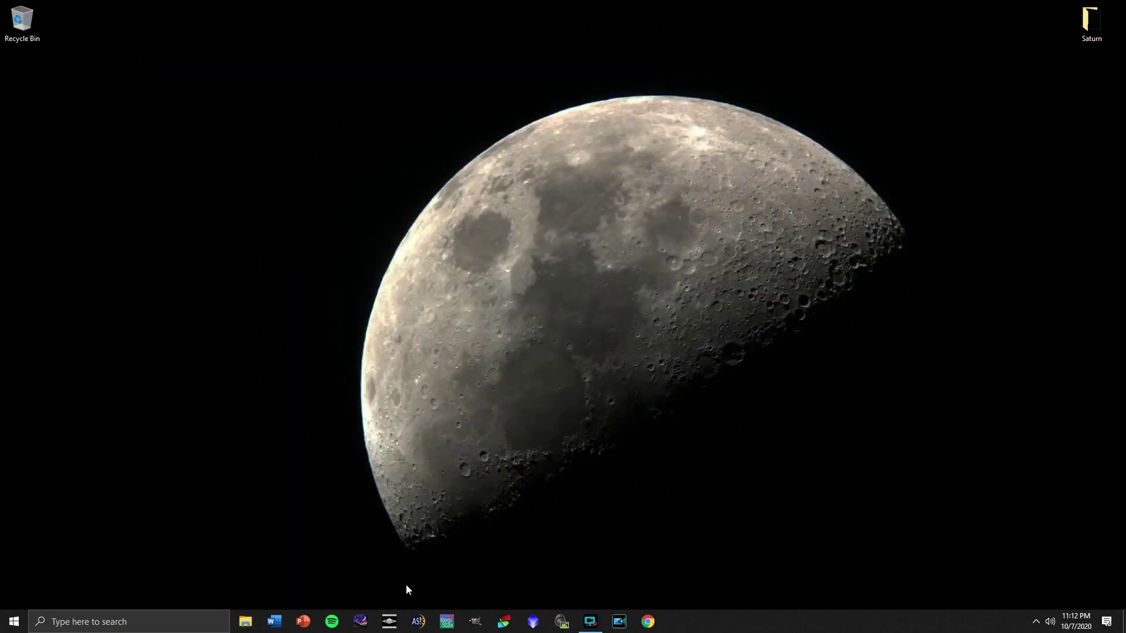
click(389, 623)
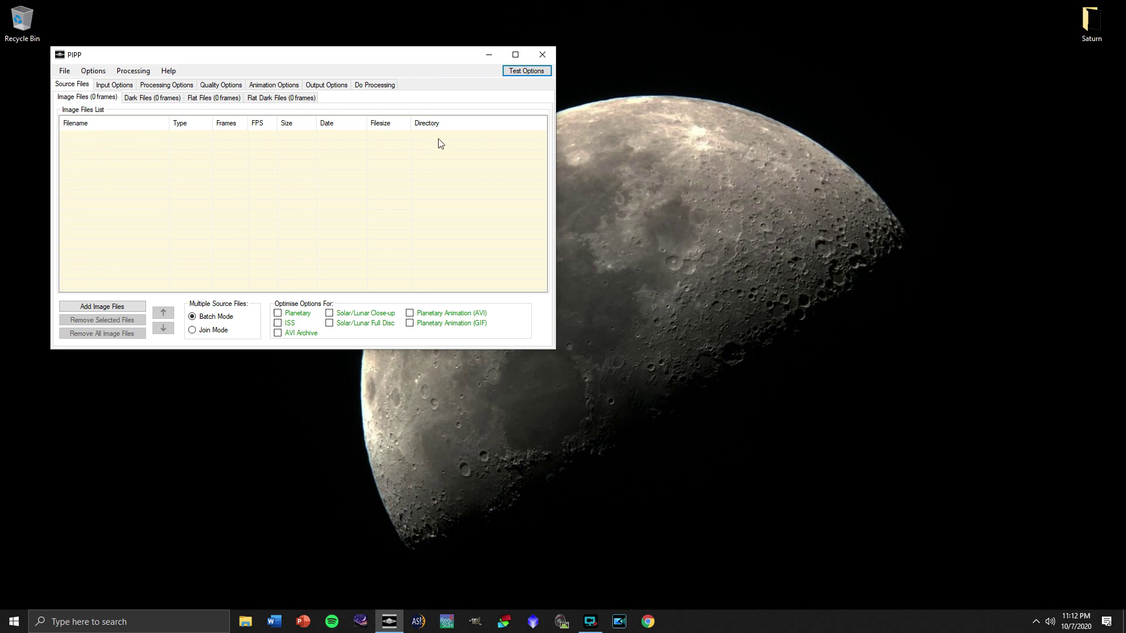
Step: Maximize PIPP, enable Planetary optimisation, load MVI_5906.MP4 as source, and close the frame preview
click(516, 55)
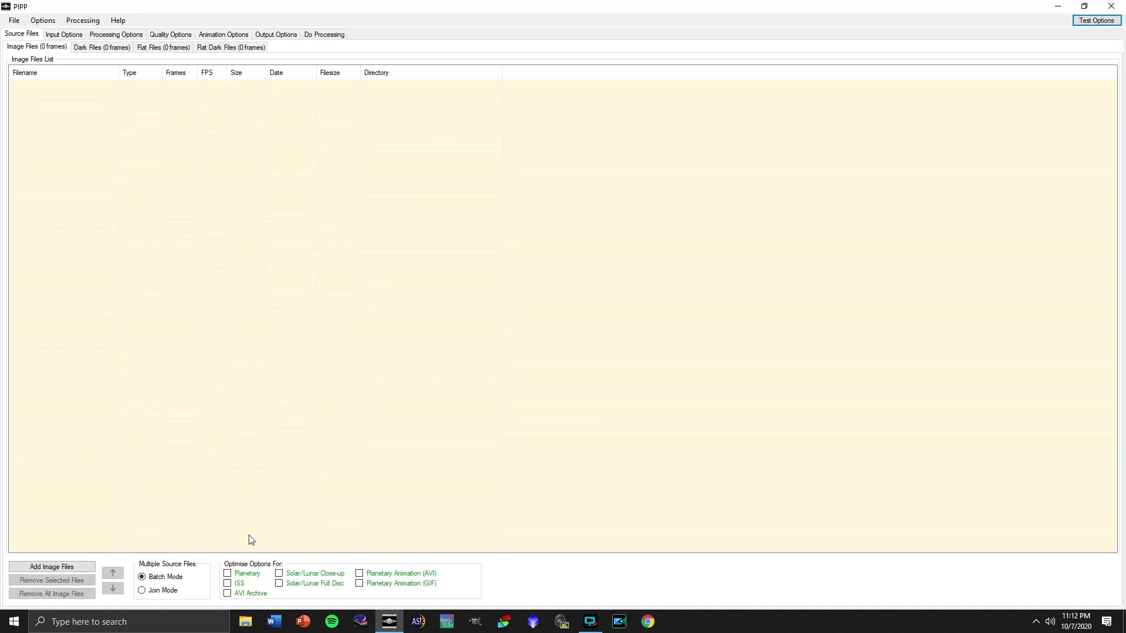
click(229, 576)
click(12, 22)
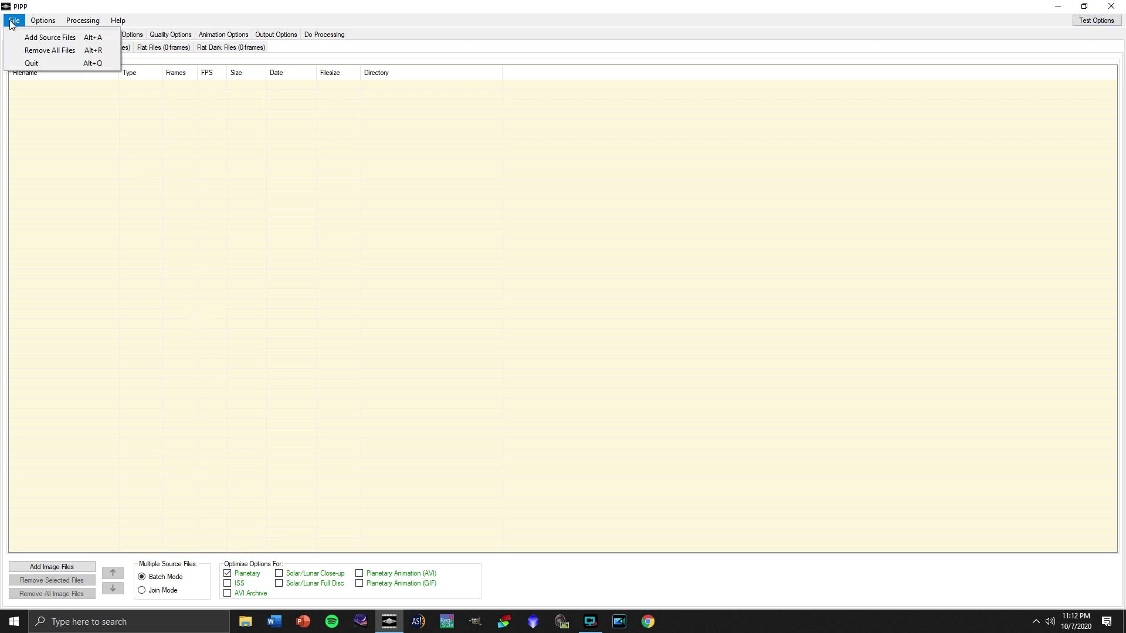
click(17, 37)
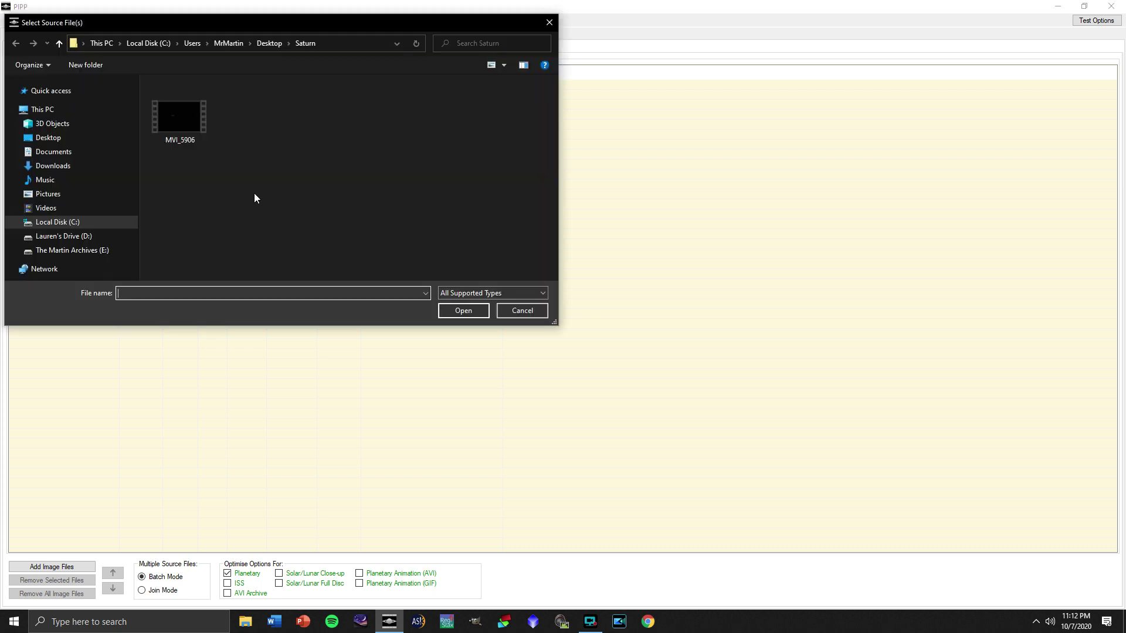
double_click(182, 115)
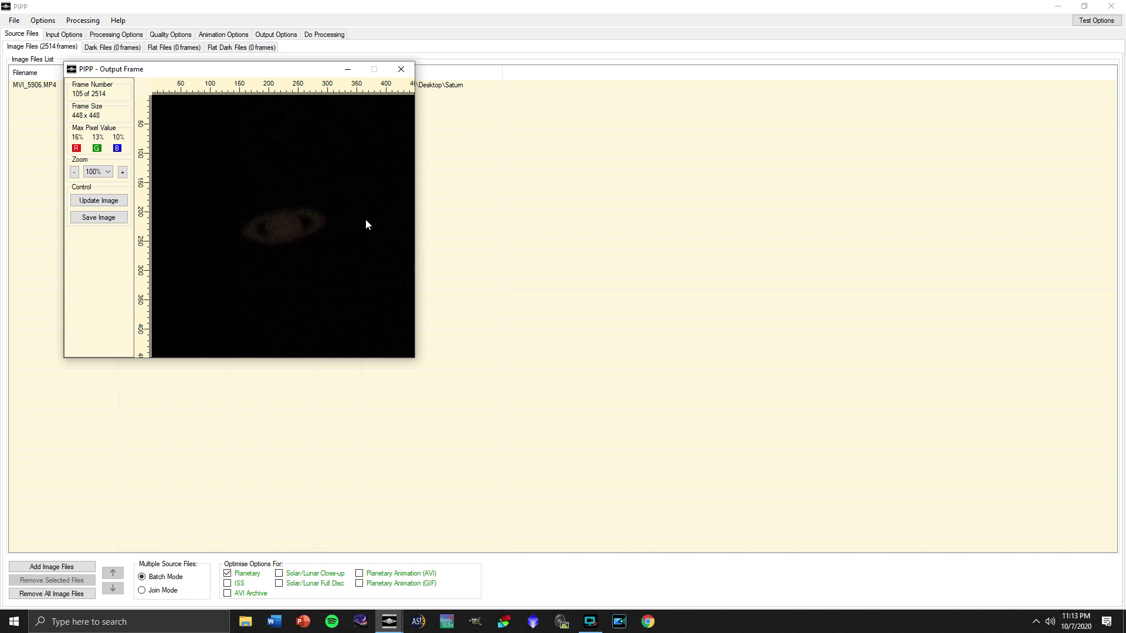
click(400, 69)
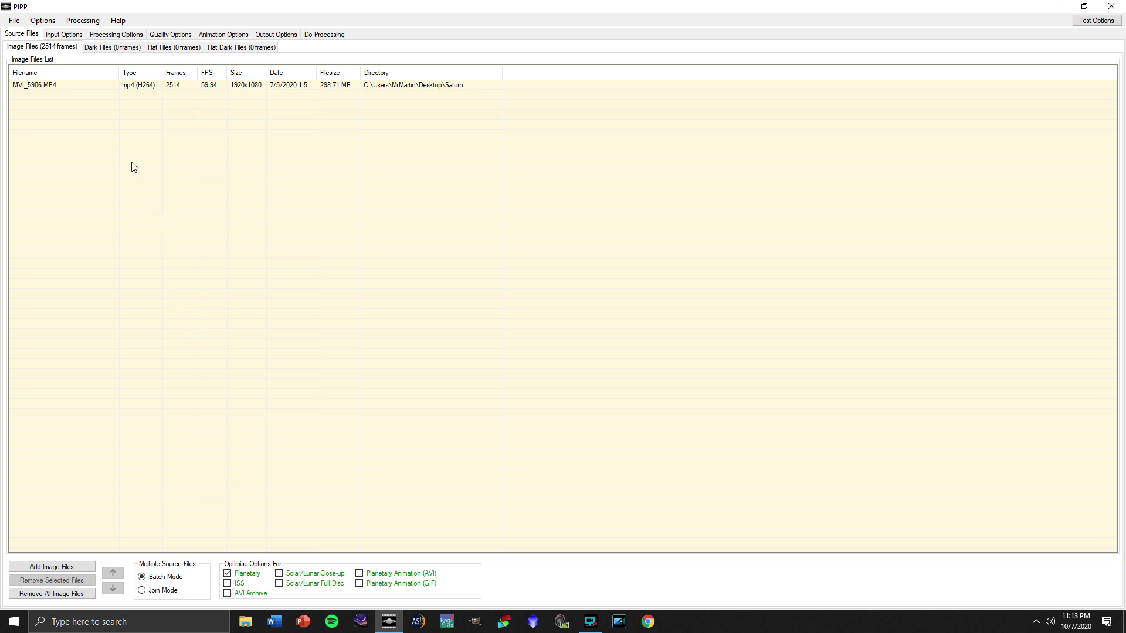
Step: Review Input and Processing options, toggle Auto Object Detection Threshold off and on, then view Quality Options
click(64, 35)
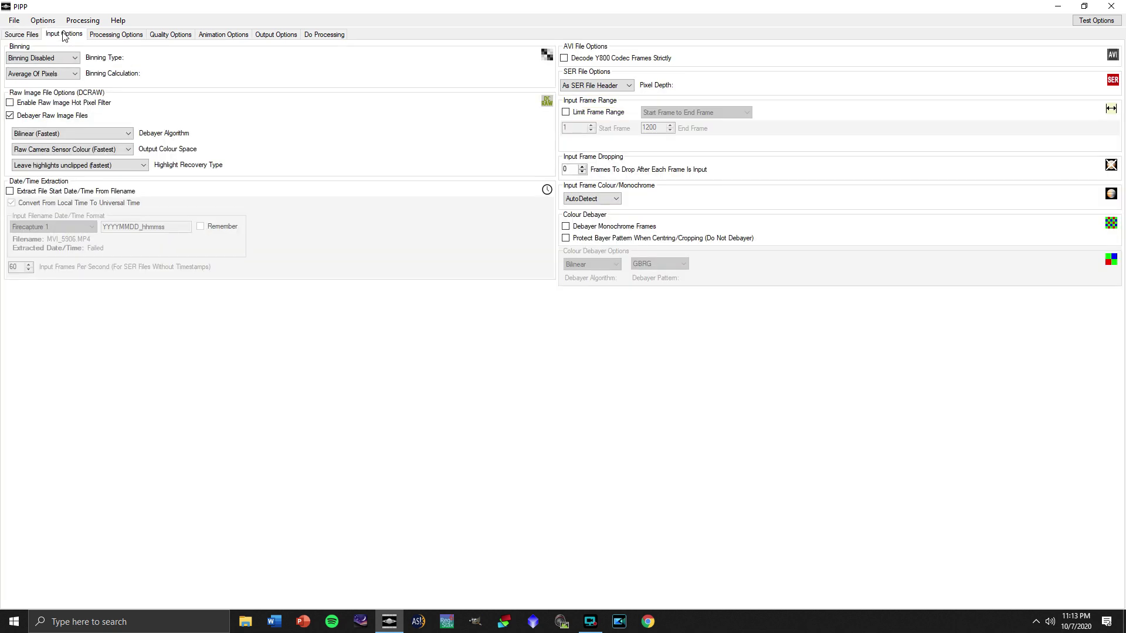
click(109, 36)
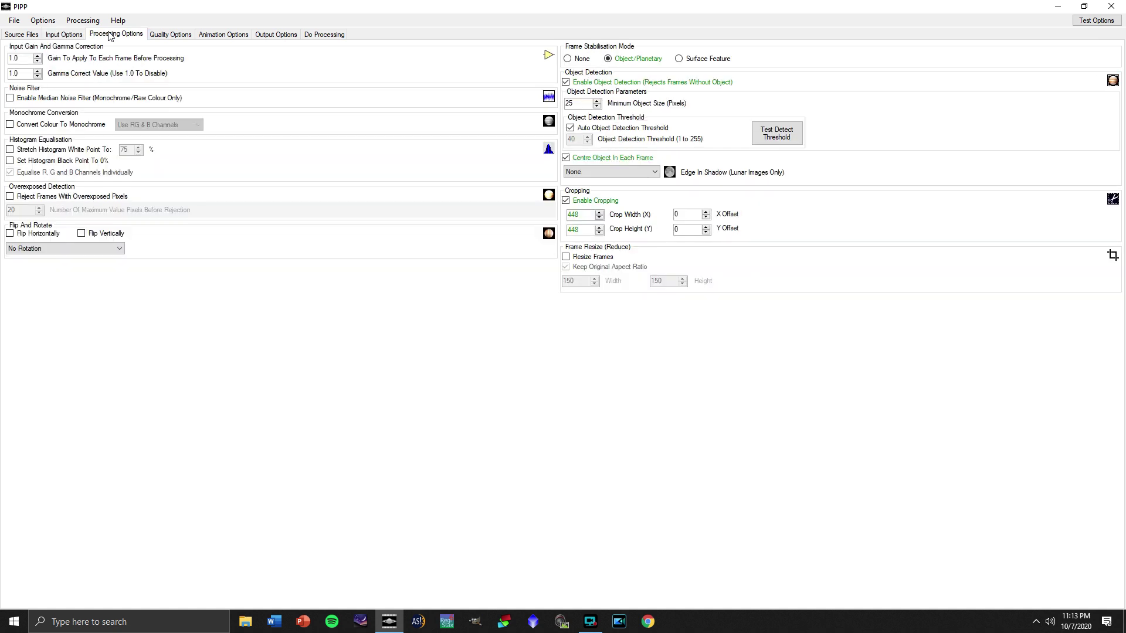
click(571, 129)
click(570, 128)
click(176, 35)
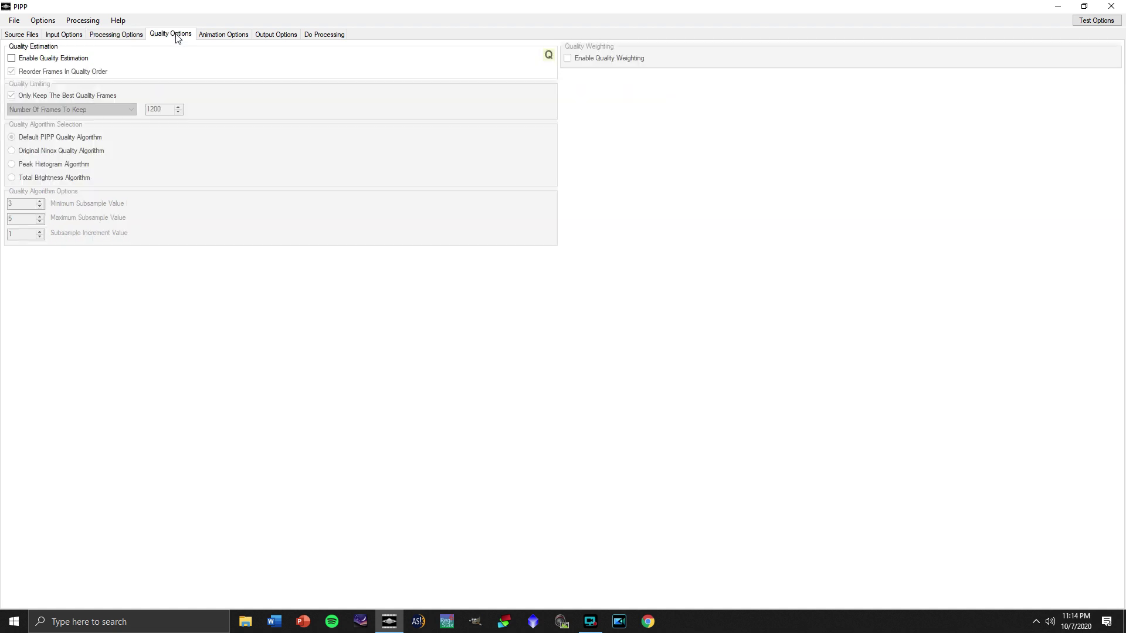
Step: Review Animation and Output options, process the video into 2107 AVI frames, then close PIPP
click(226, 38)
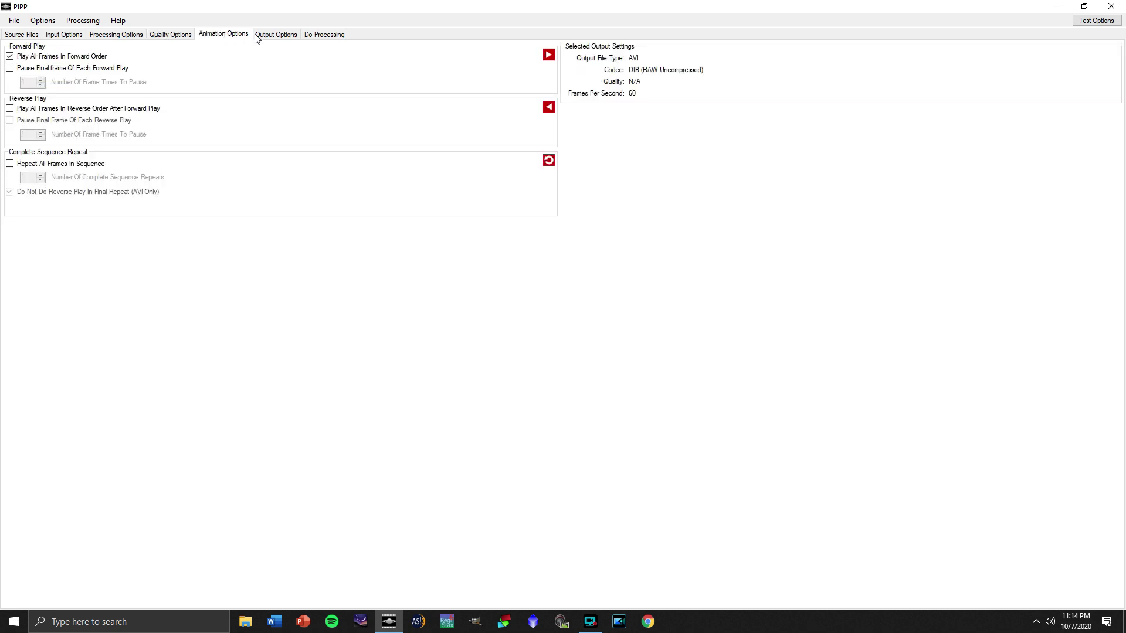
click(275, 36)
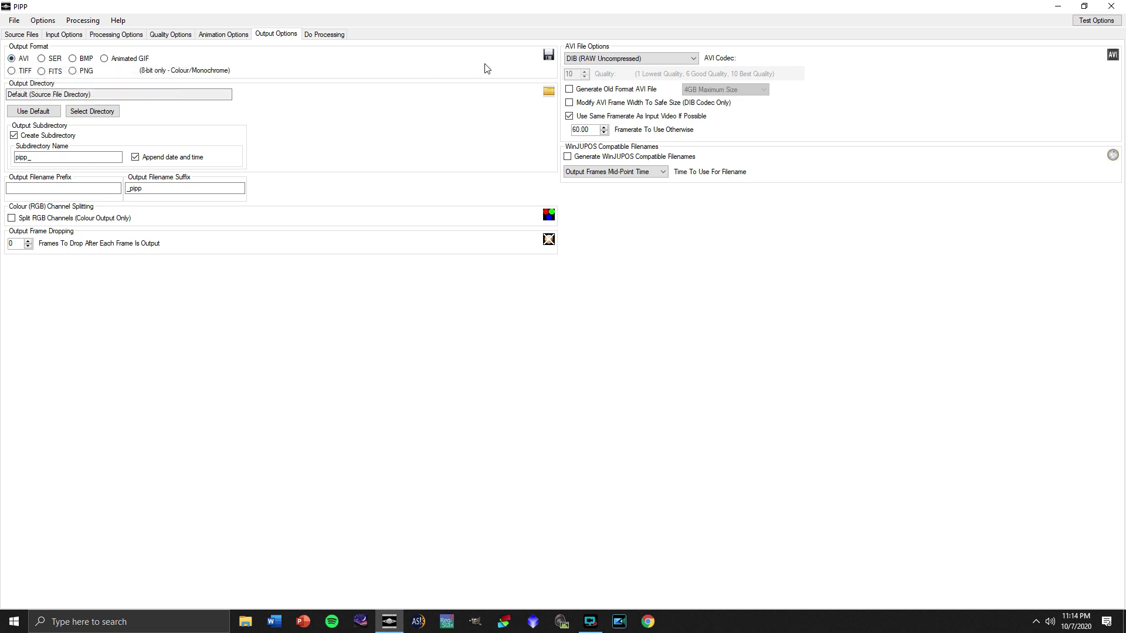
click(324, 35)
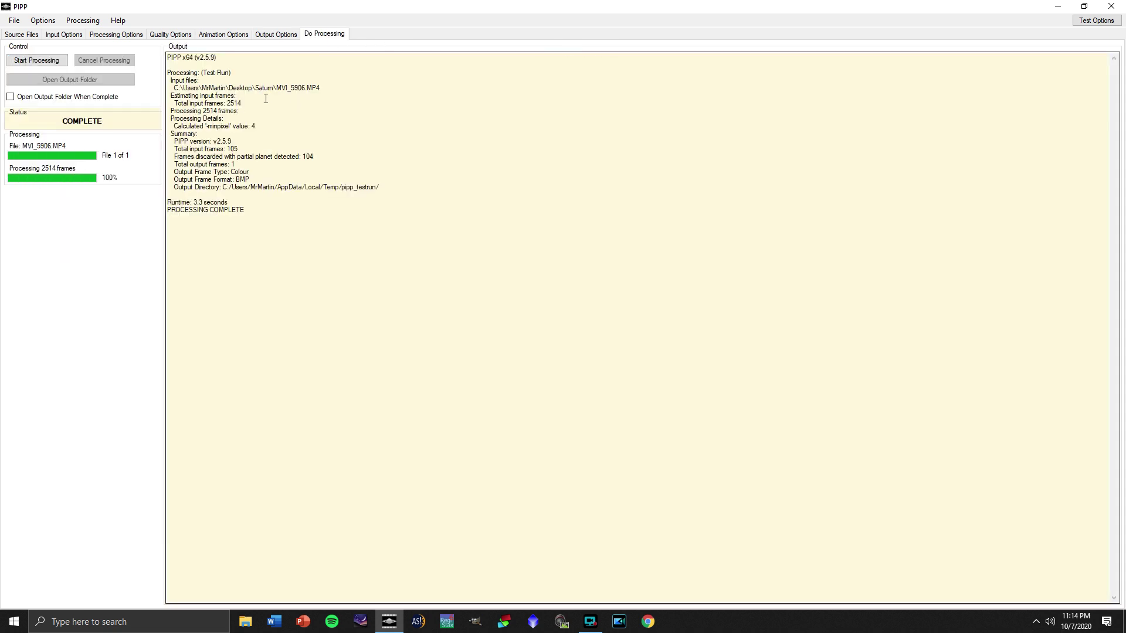
click(39, 61)
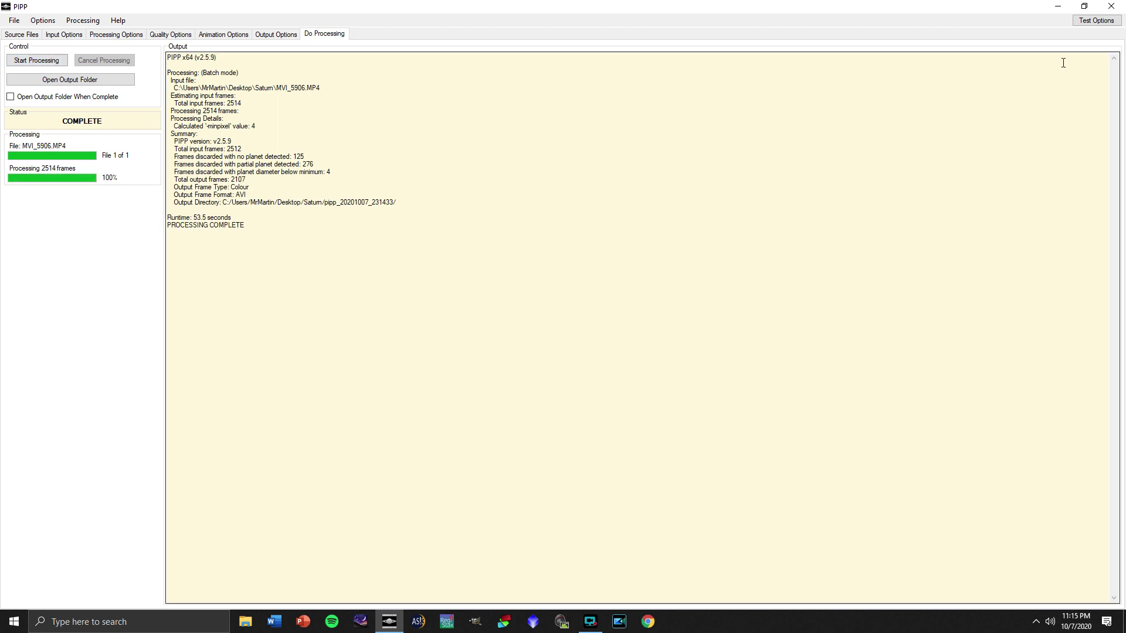
click(1111, 6)
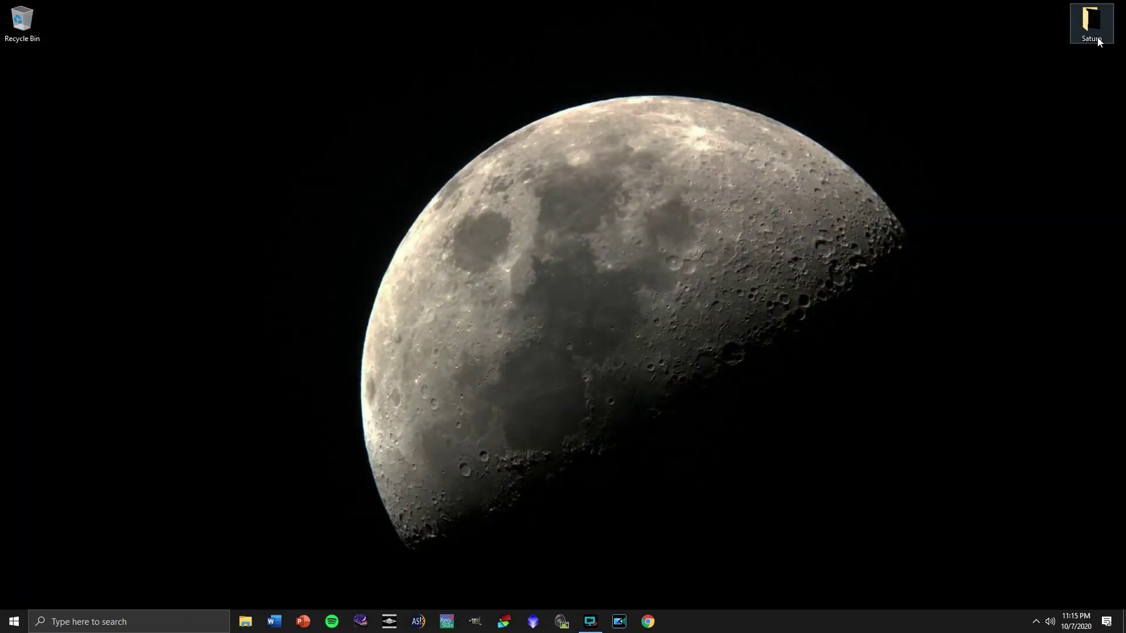
Step: Open the Saturn folder and preview the original MVI_5906 video, skipping ahead to 0:00:13
double_click(1095, 26)
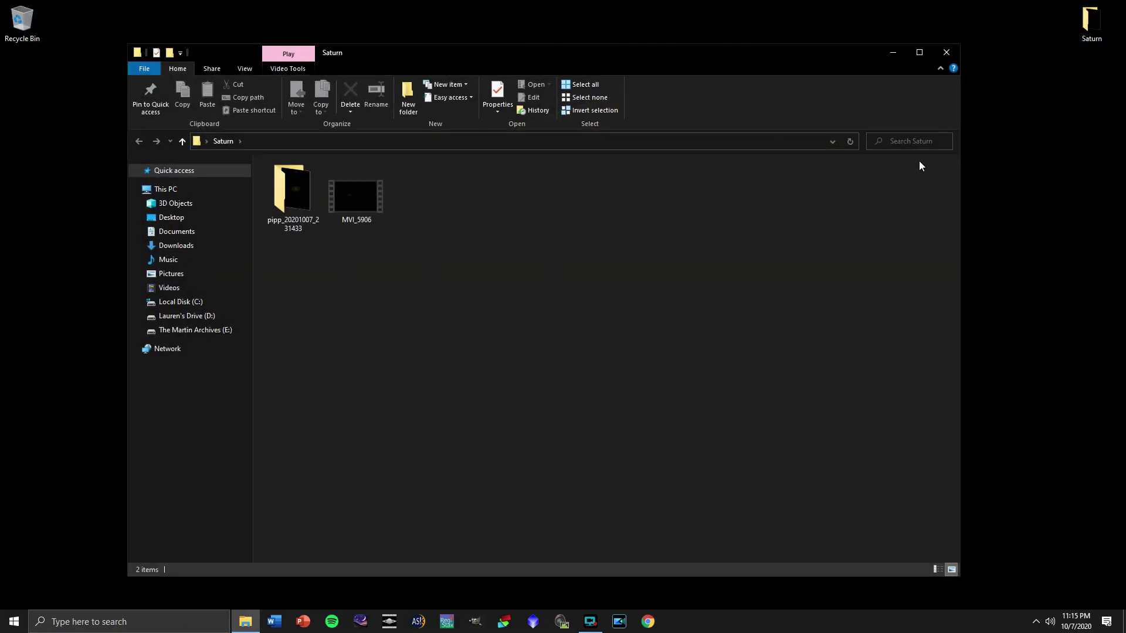
double_click(359, 196)
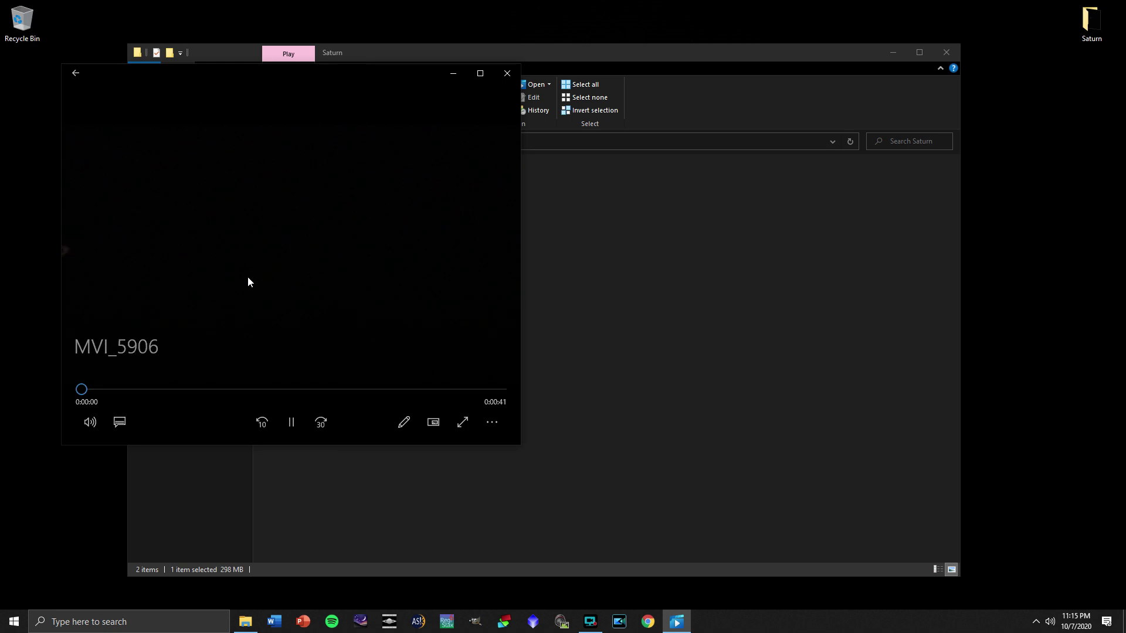
drag(88, 389, 403, 388)
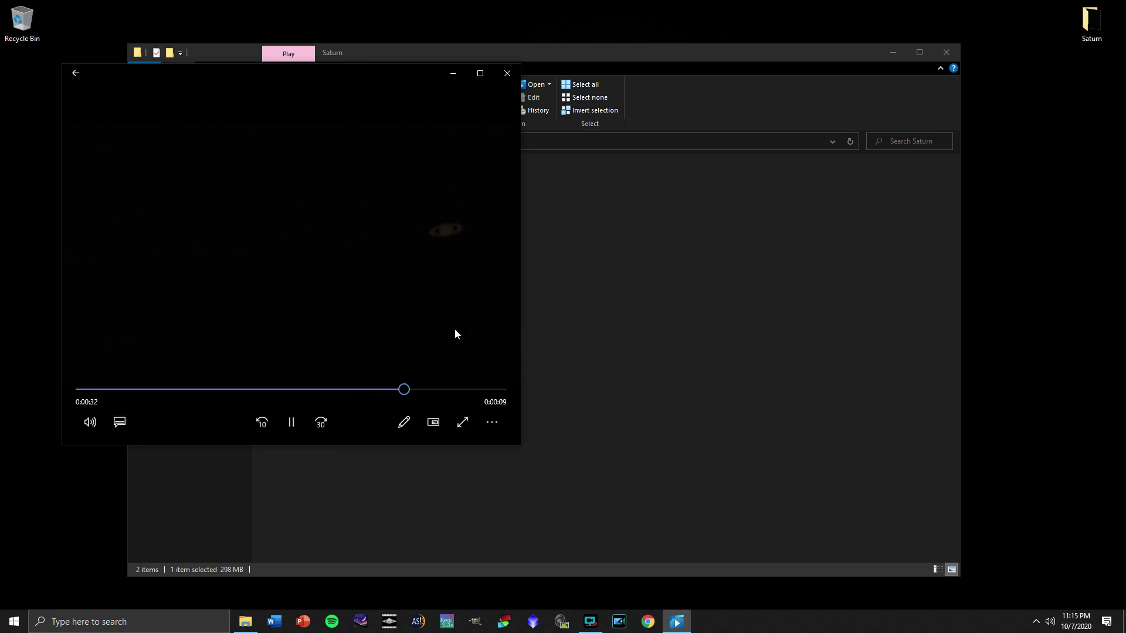
click(508, 80)
Step: Play and scrub MVI_5906_pipp from pipp_20201007_231433, then close the player and folder
double_click(290, 191)
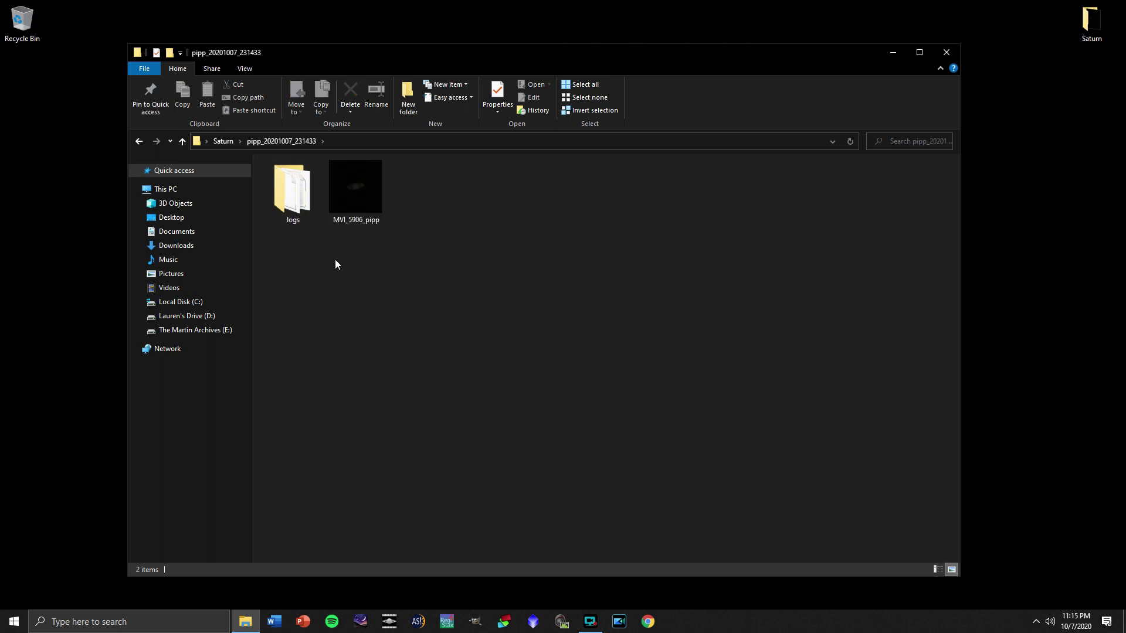
click(358, 198)
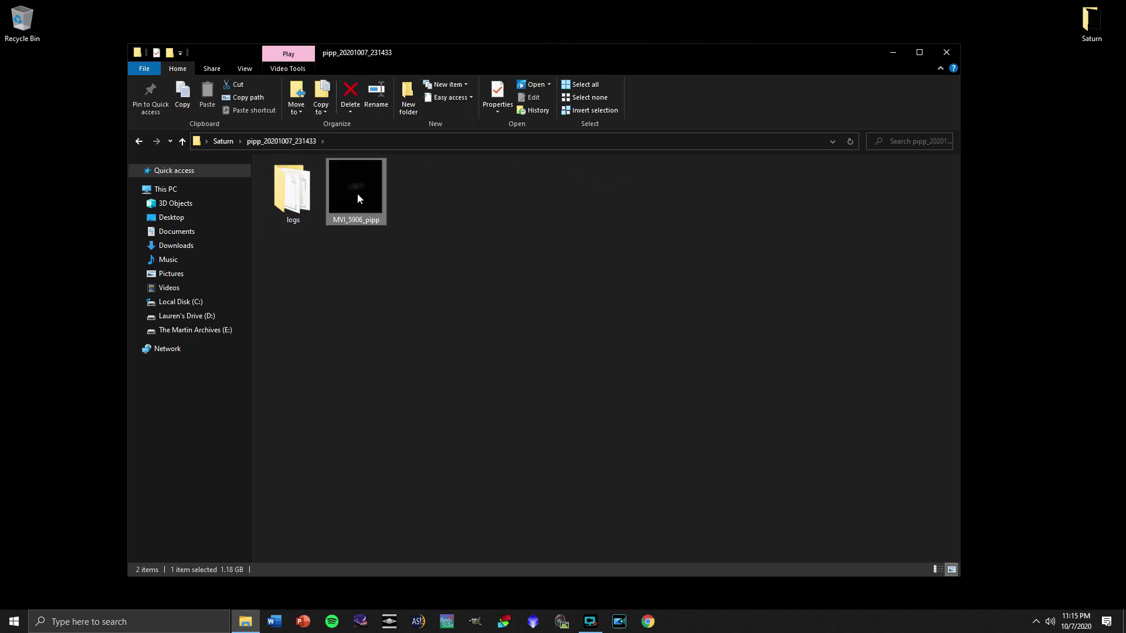
double_click(358, 198)
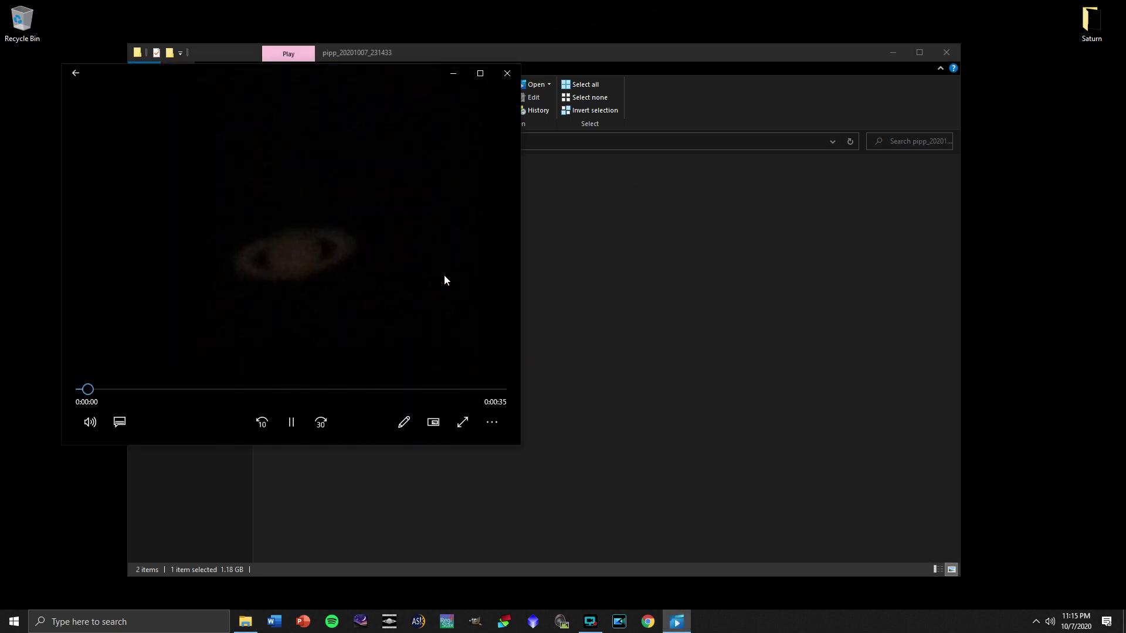
drag(113, 389, 363, 389)
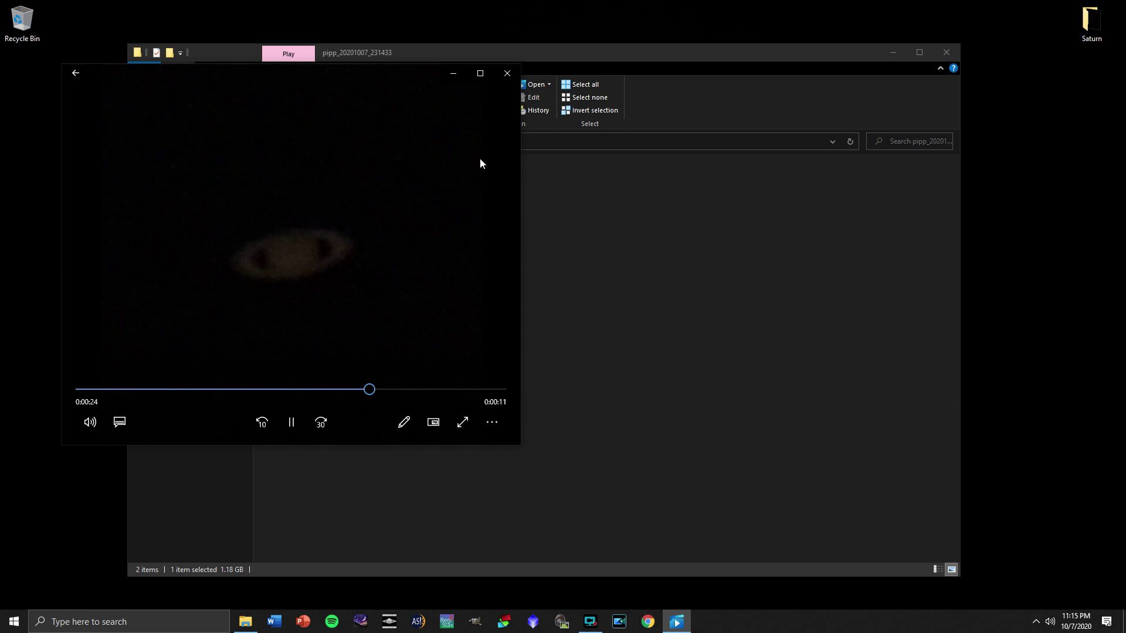
click(507, 72)
click(953, 52)
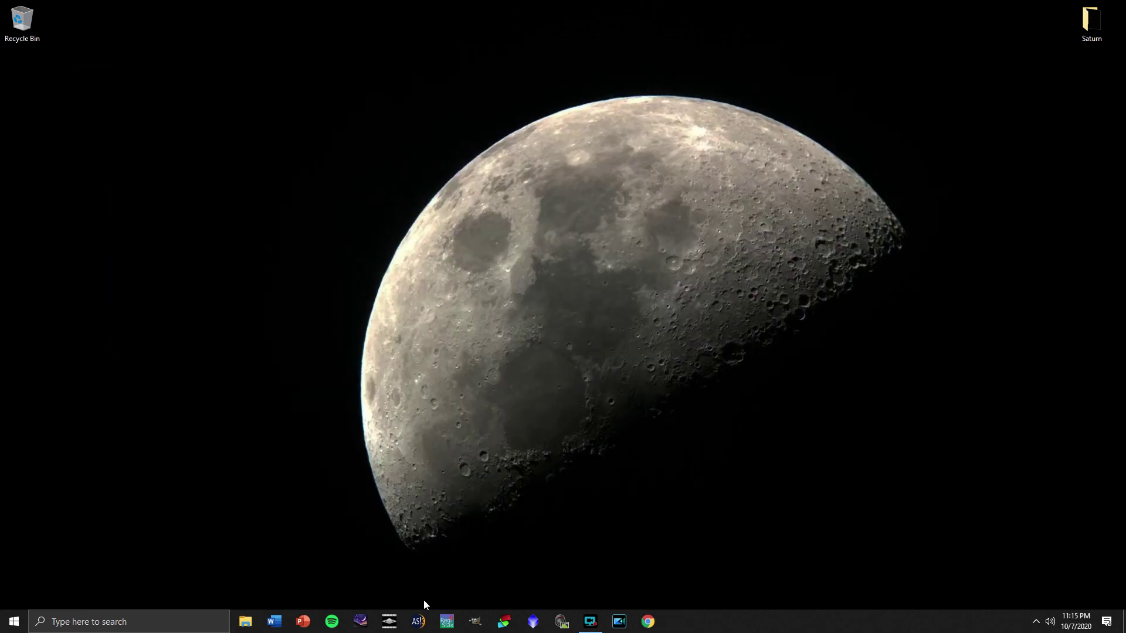
Step: Launch AutoStakkert!, open MVI_5906_pipp from Desktop > Saturn > pipp_20201007_231433, and analyse it
click(418, 621)
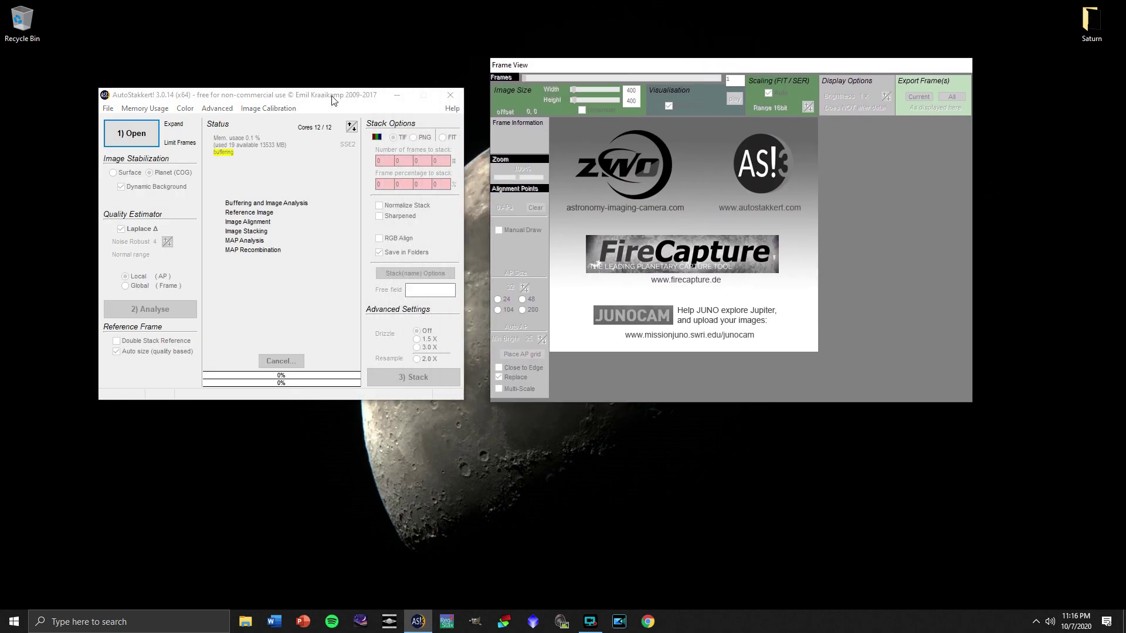
drag(332, 96, 356, 91)
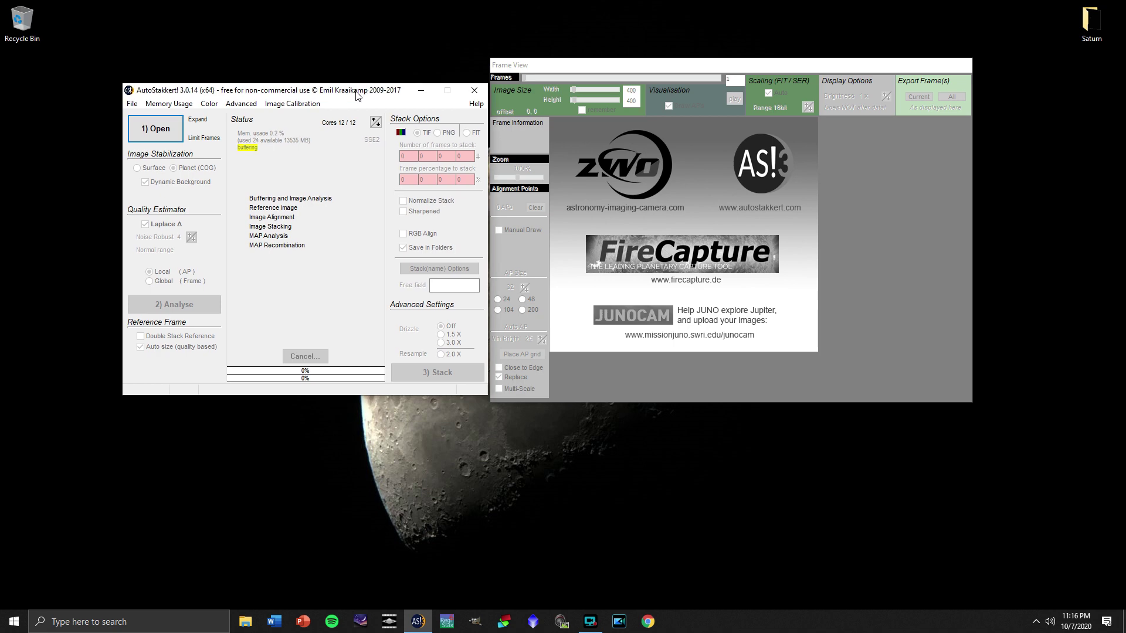
click(157, 126)
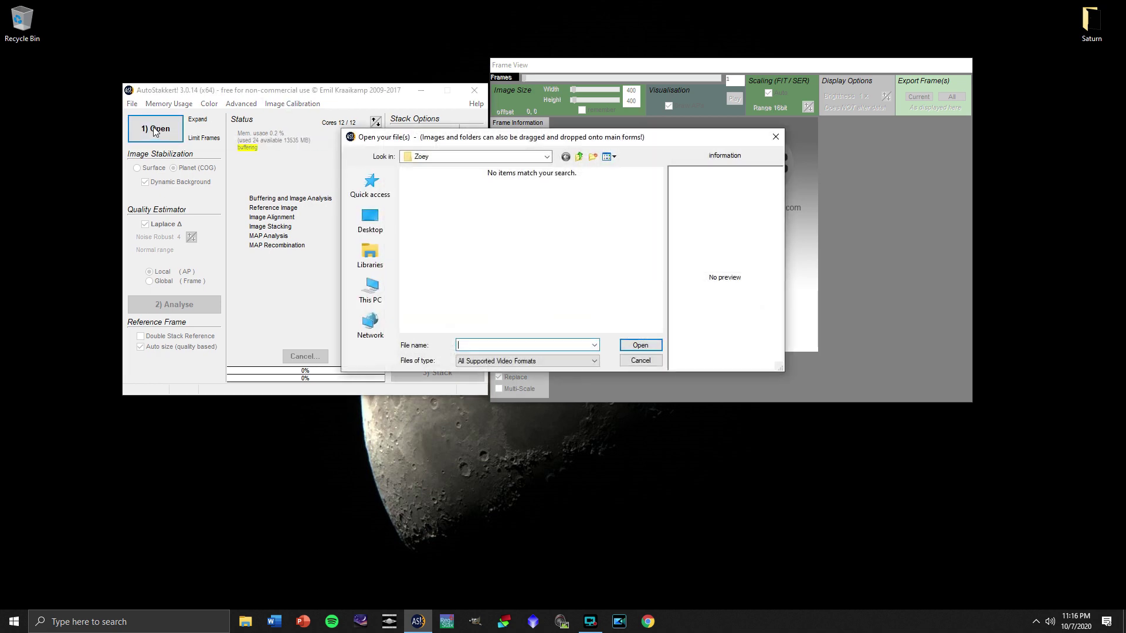
click(374, 236)
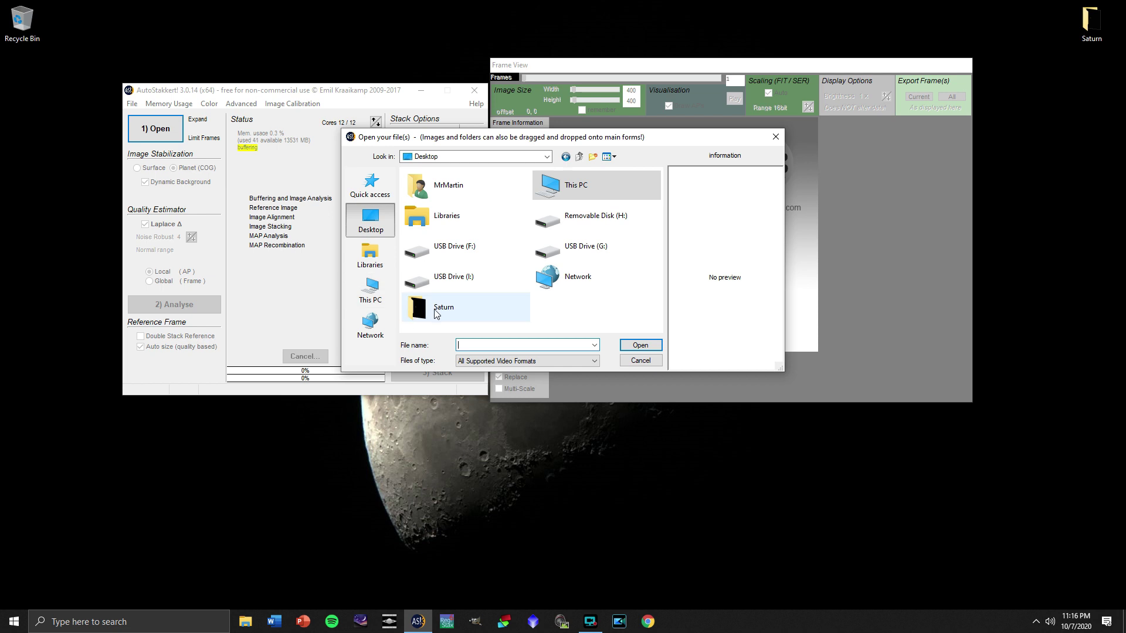
double_click(437, 307)
double_click(435, 206)
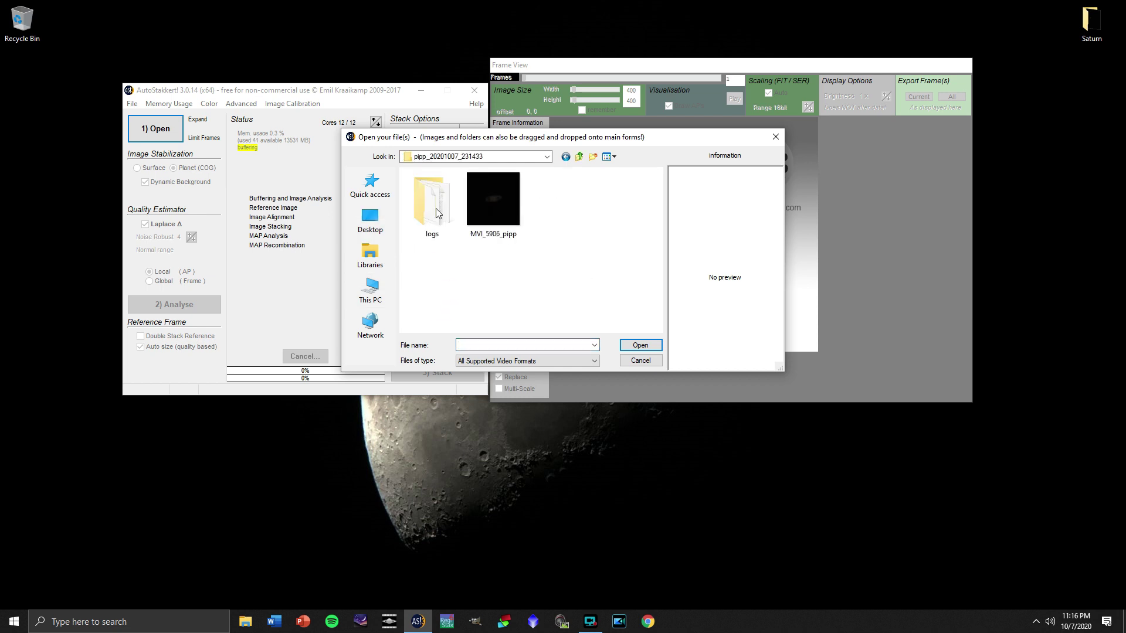
double_click(501, 202)
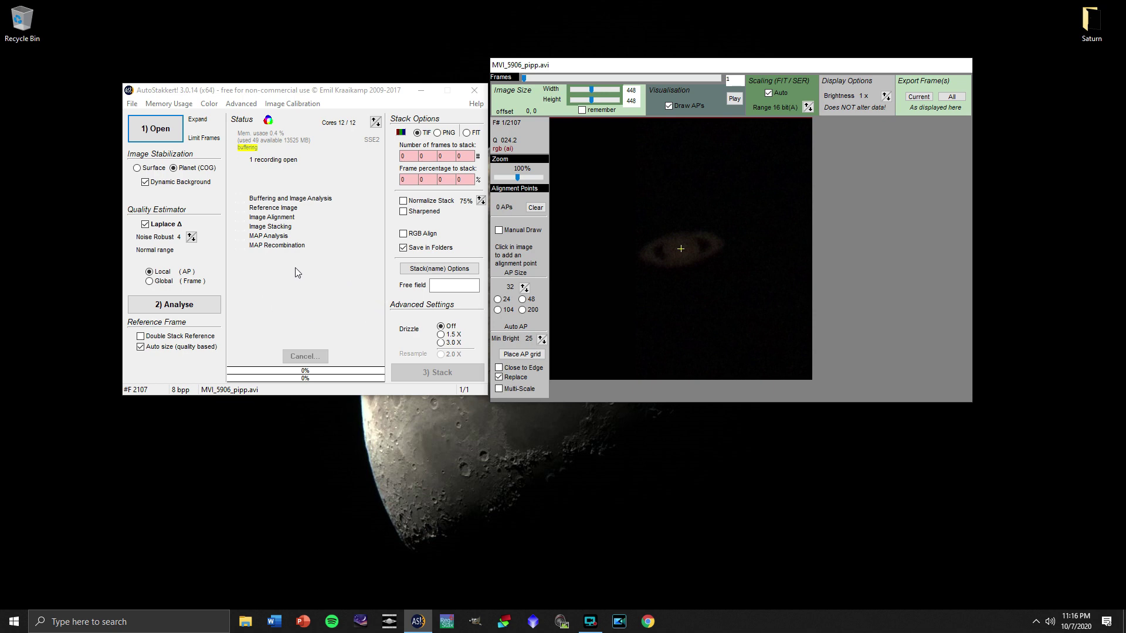
click(183, 305)
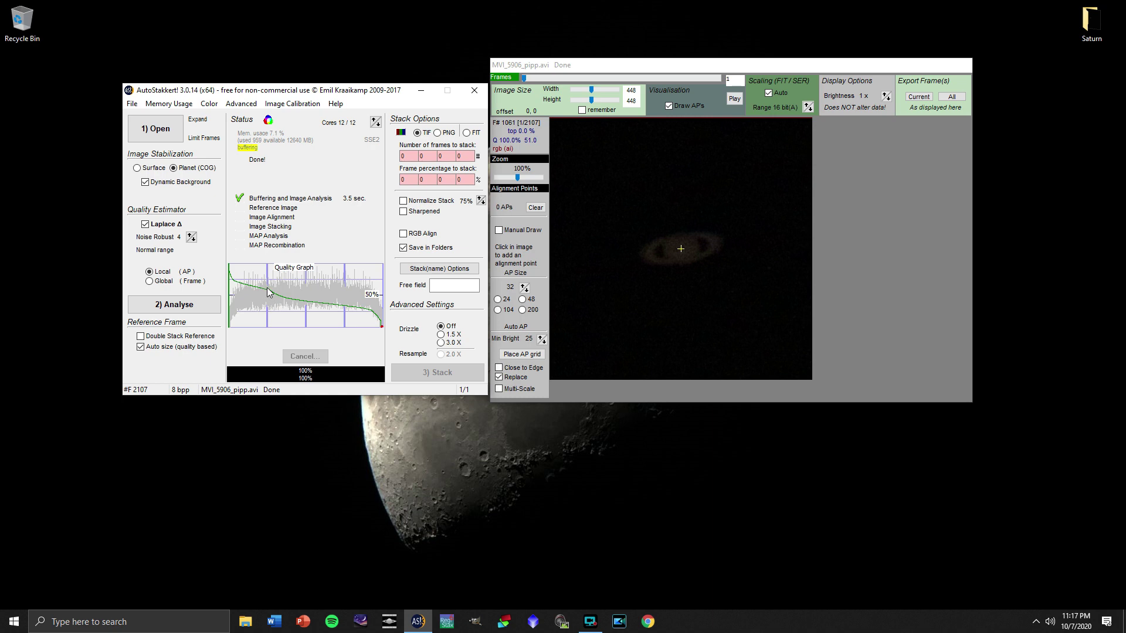
Step: Pick 2% as the frame percentage to stack from the quality graph
click(233, 279)
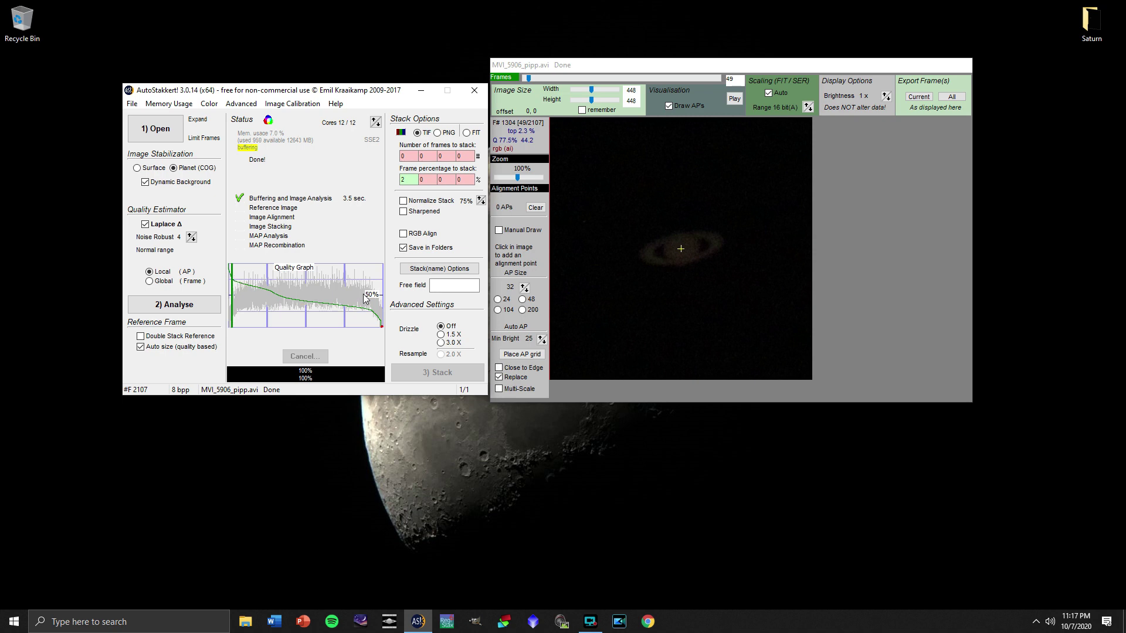
Step: Inspect the quality graph at 98, 11 and 25 percent, settling on 50 percent to stack
click(381, 268)
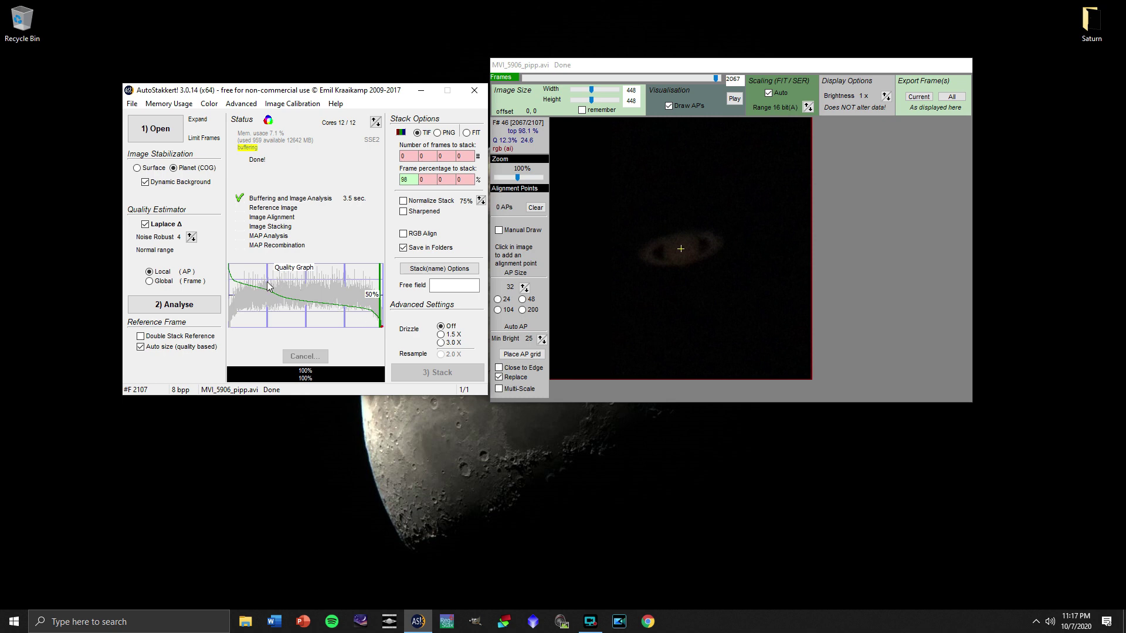
click(245, 286)
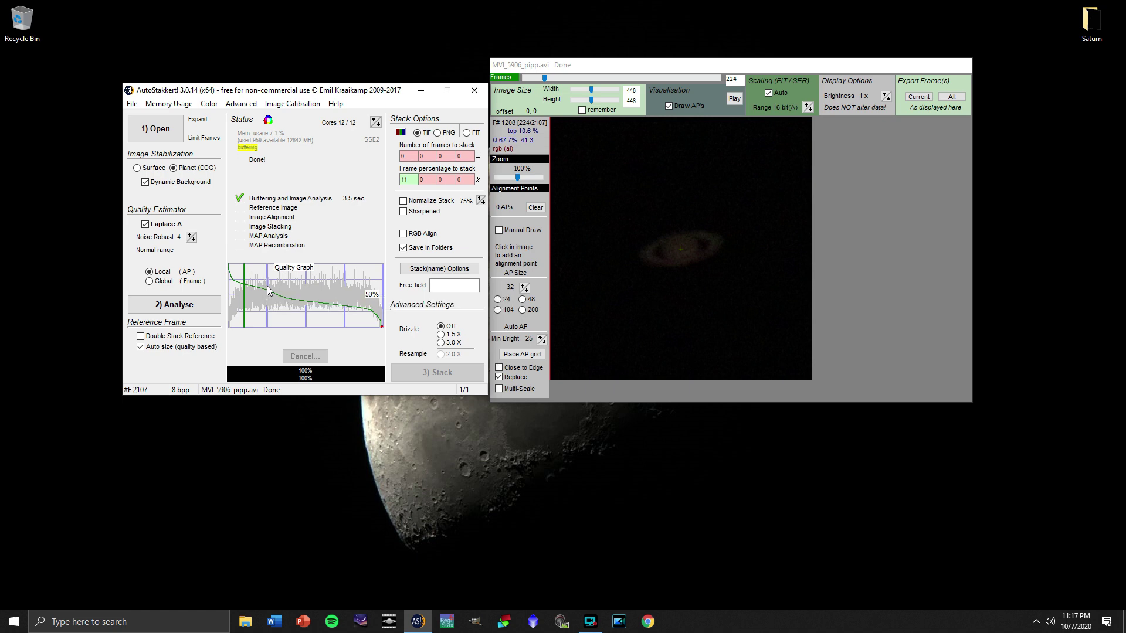
click(267, 290)
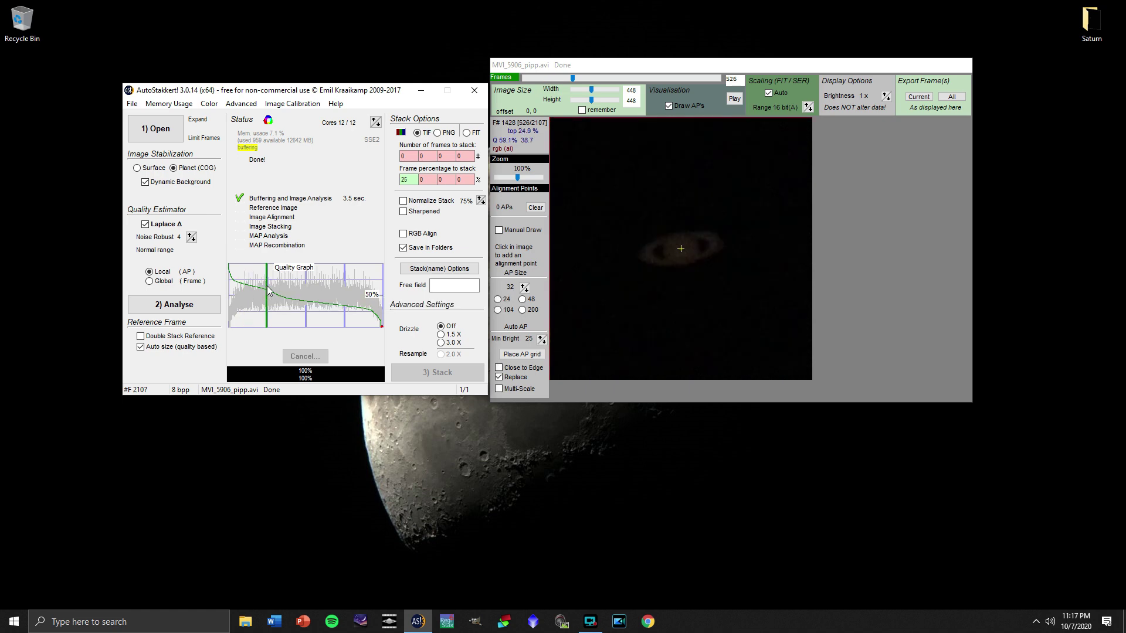
click(306, 293)
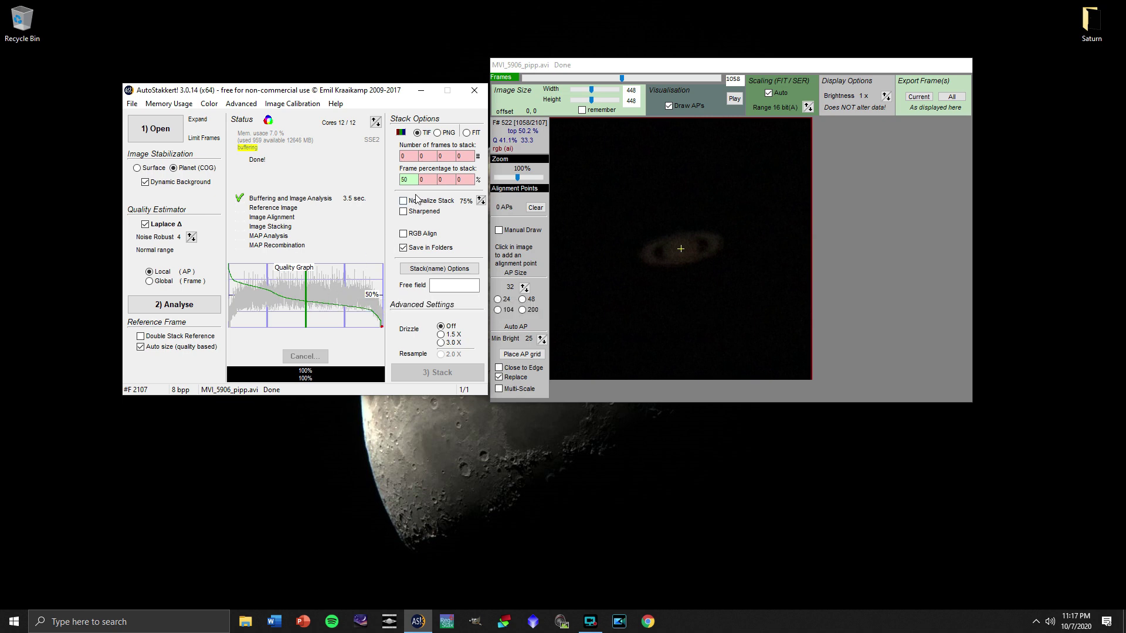
Step: Set the second and third frame percentage fields to 0, keeping 50 in the first
click(425, 180)
double_click(420, 179)
text(25)
double_click(444, 180)
text(5)
key(Tab)
key(shift+Tab)
text(0)
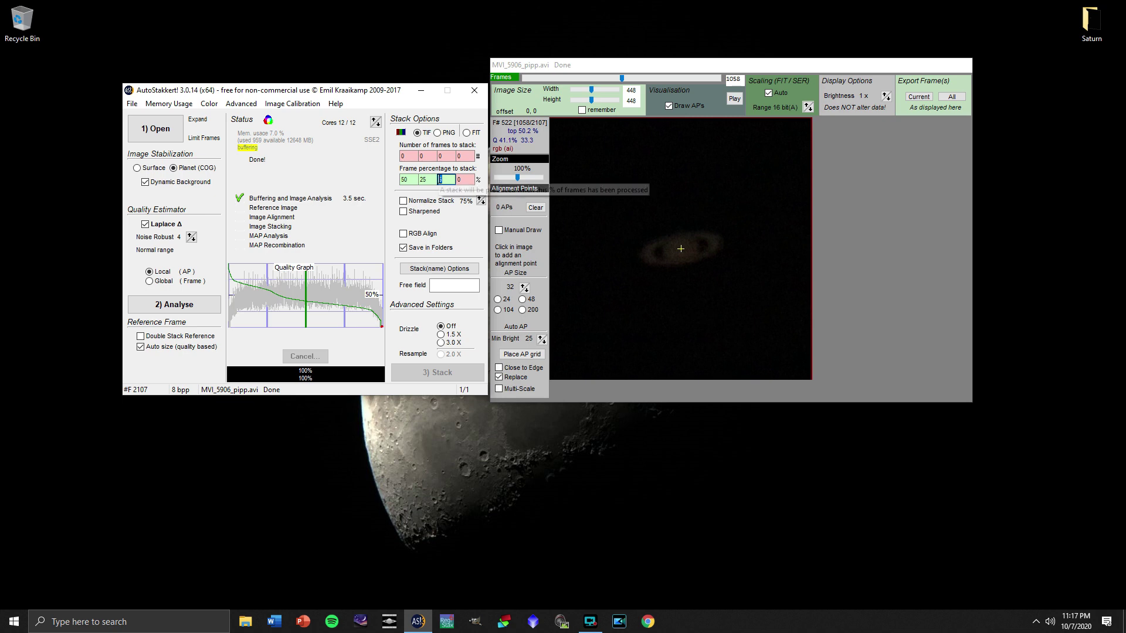
double_click(422, 179)
text(75)
double_click(422, 180)
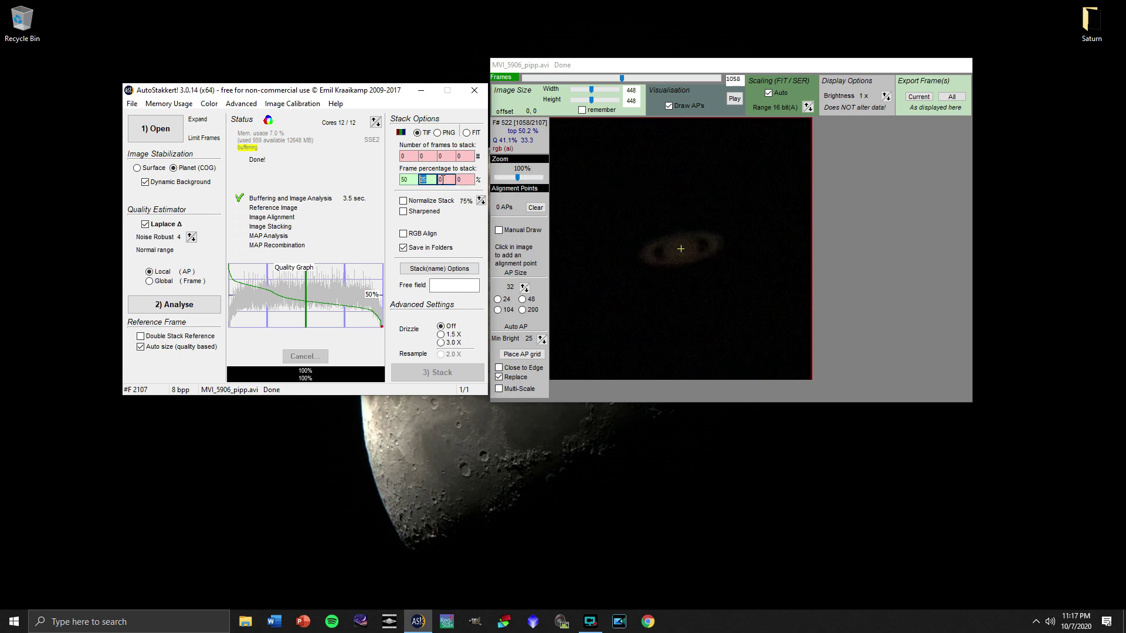
text(0)
click(444, 179)
click(409, 179)
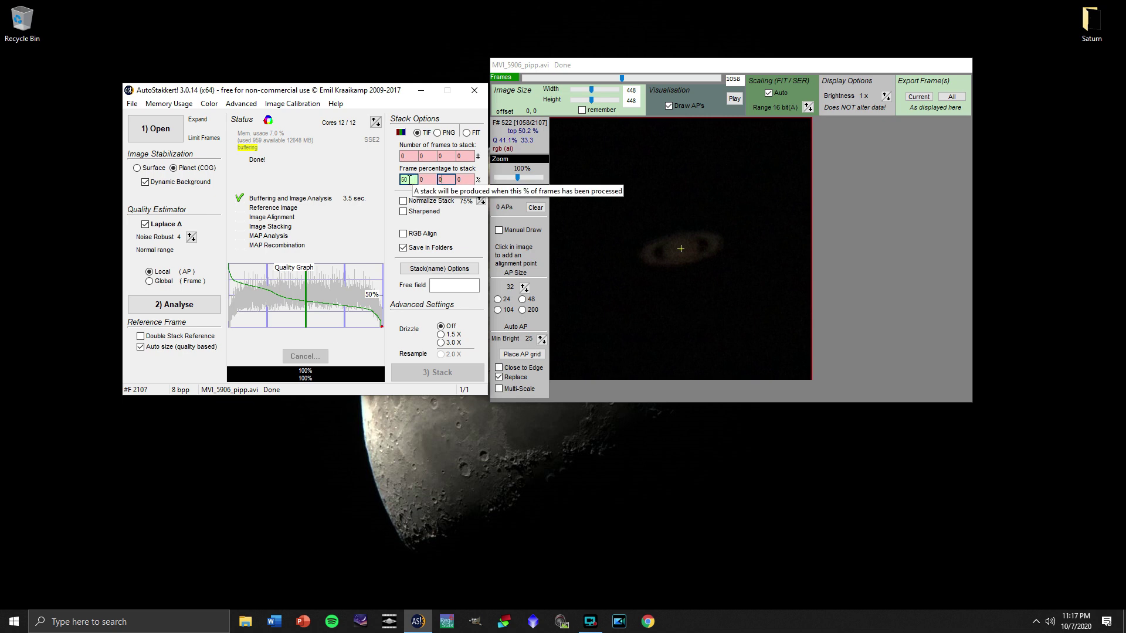
click(589, 265)
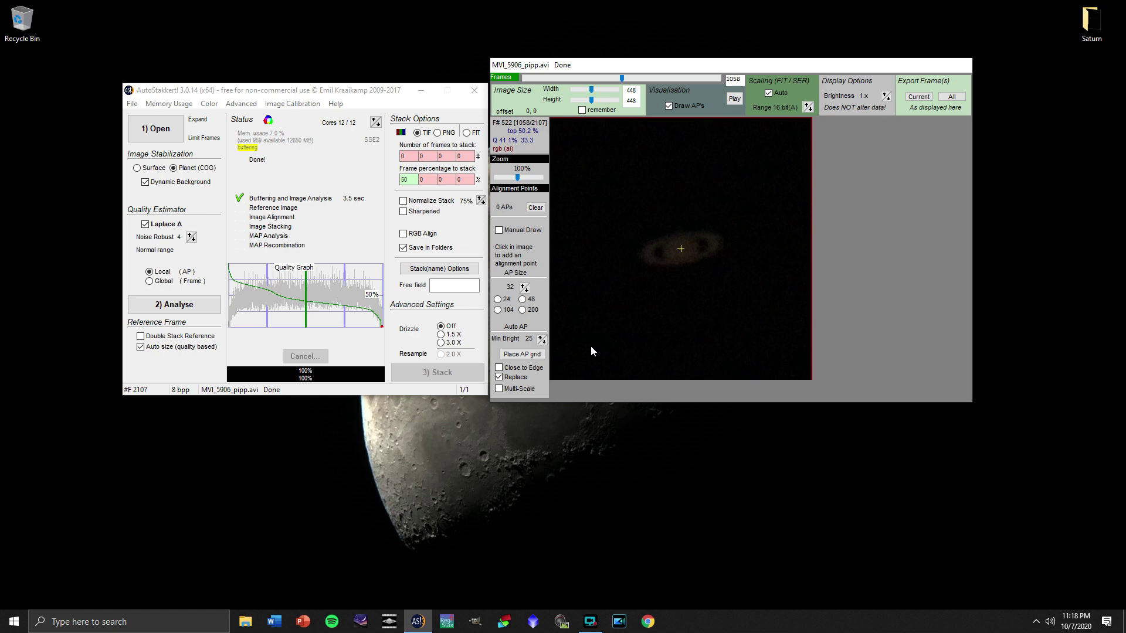
Step: Place the AP grid, lowering Min Bright to 10 then 5 for 17 points, and choose AP size 24
click(522, 354)
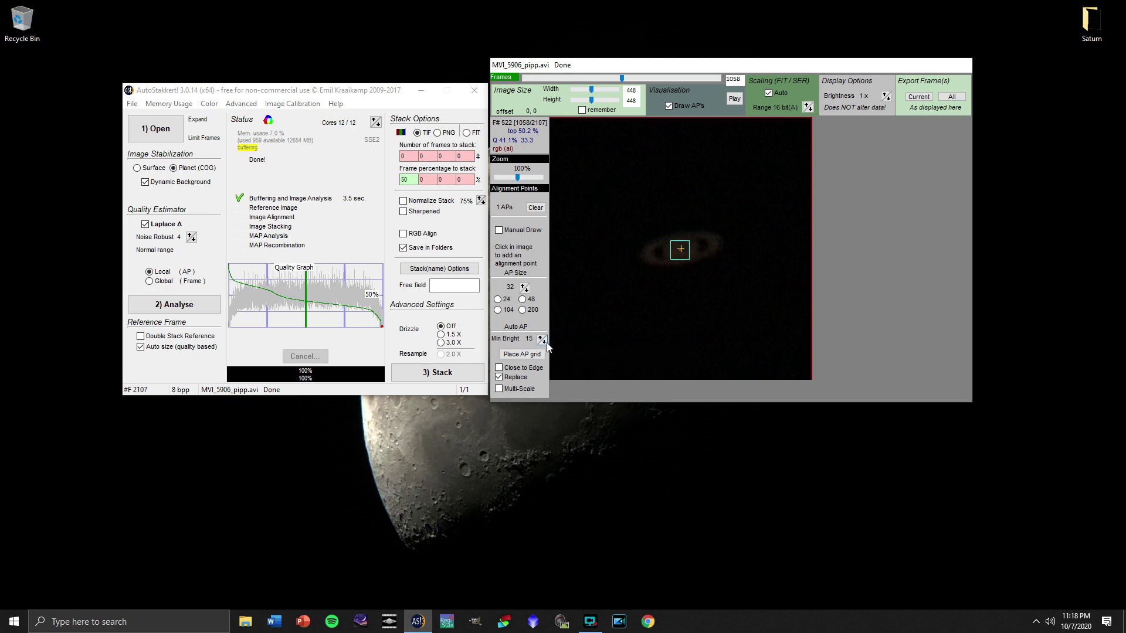
click(522, 355)
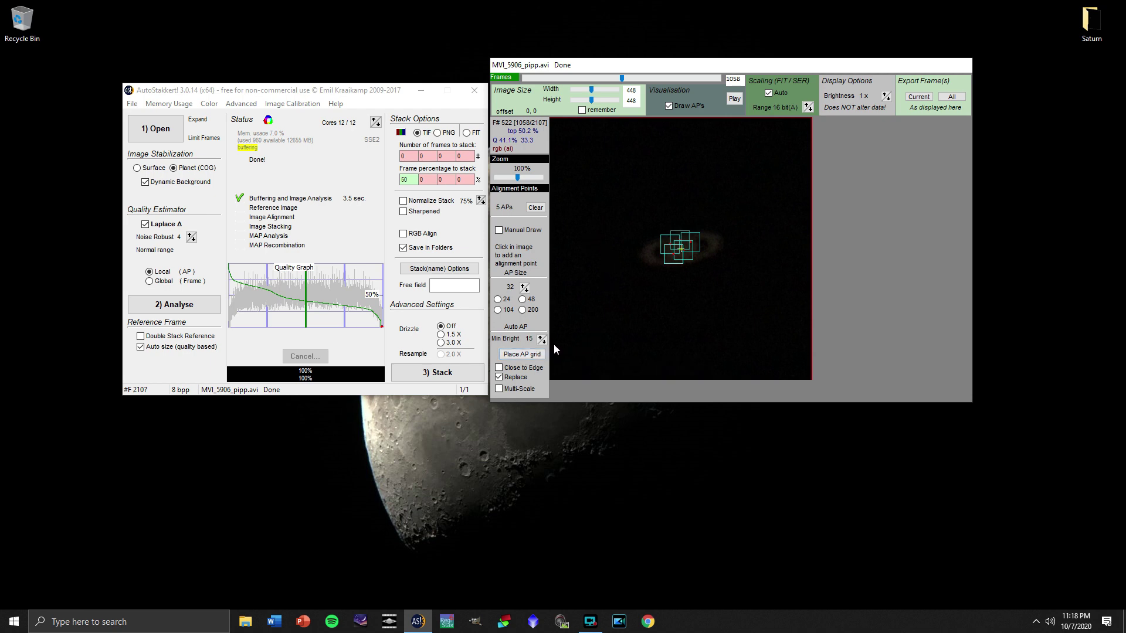
click(543, 344)
click(523, 354)
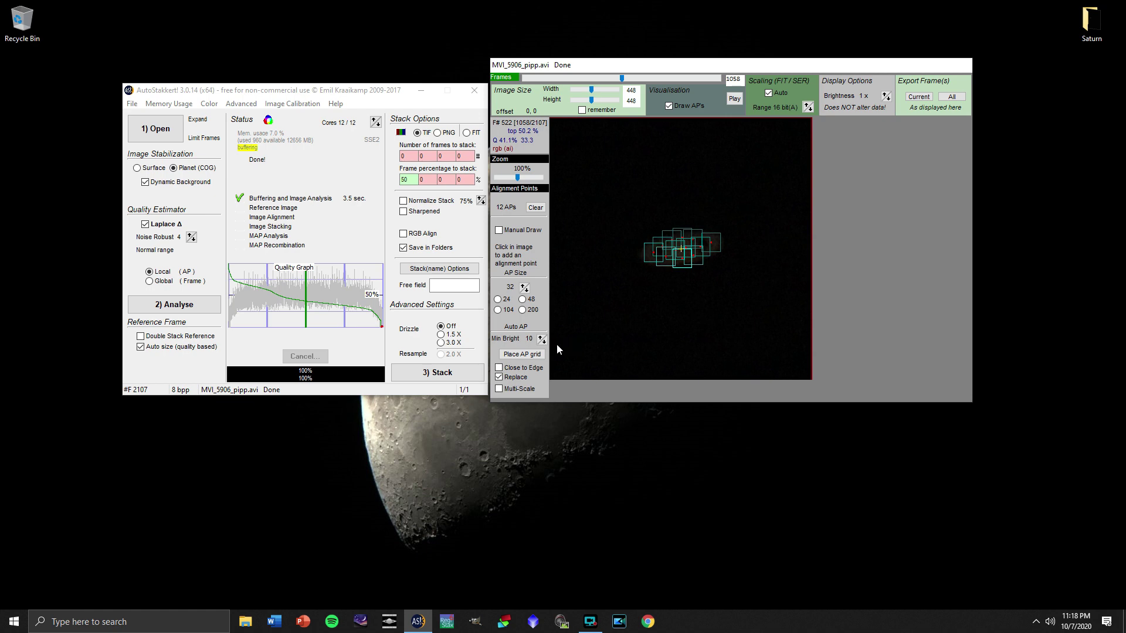
click(543, 342)
click(536, 355)
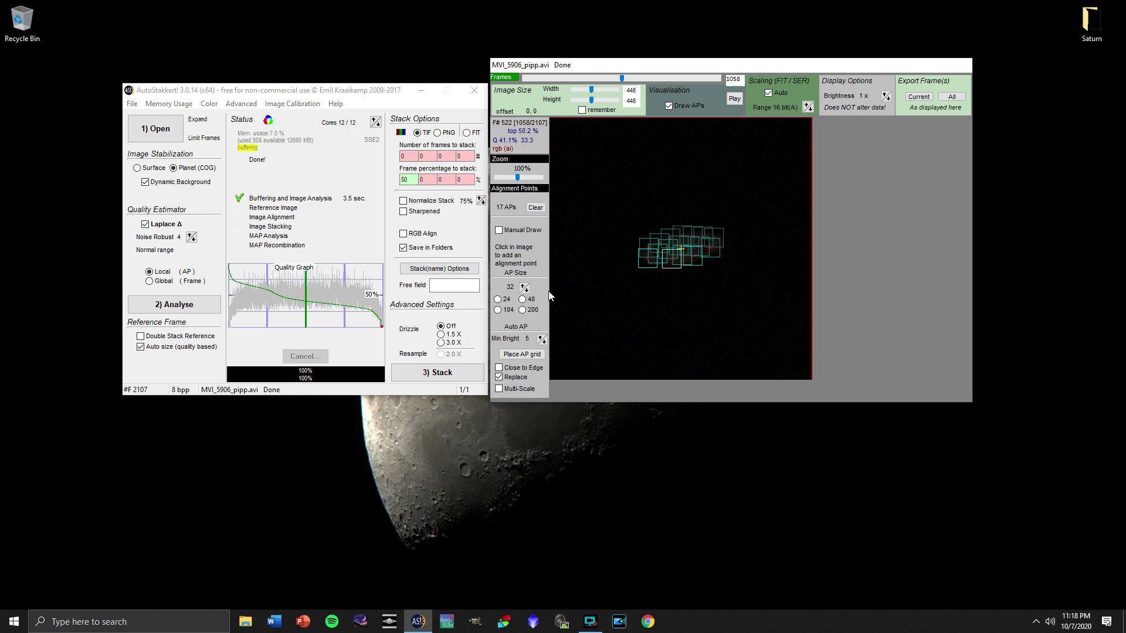
click(498, 301)
Step: Re-place the grid with size-24 points, stack the best 50% of frames, then close AutoStakkert!
click(530, 355)
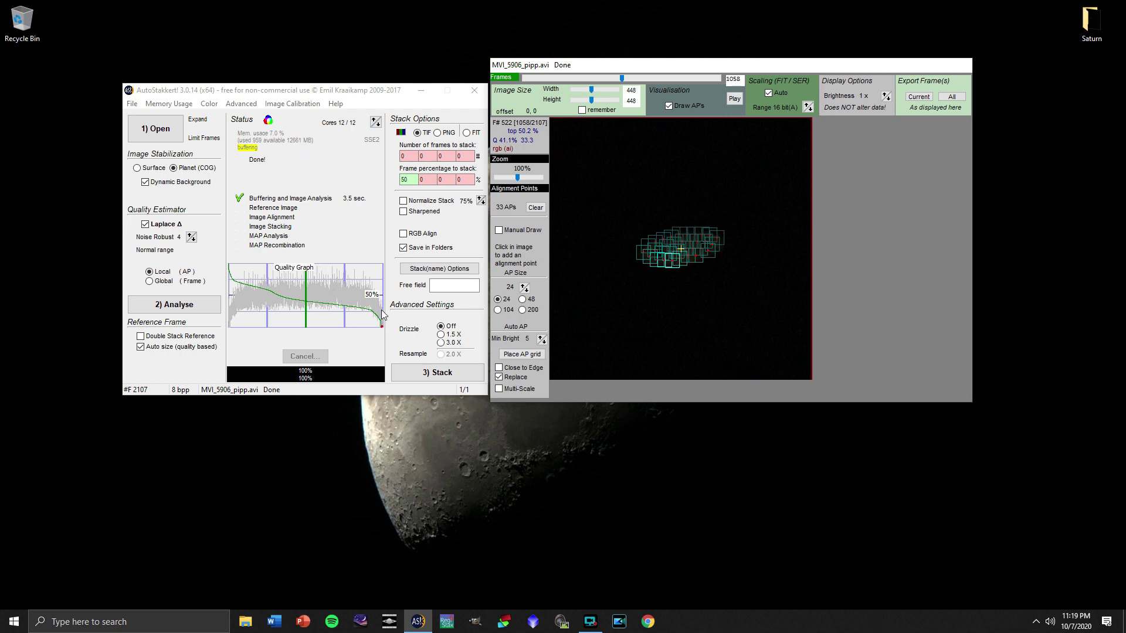
click(441, 372)
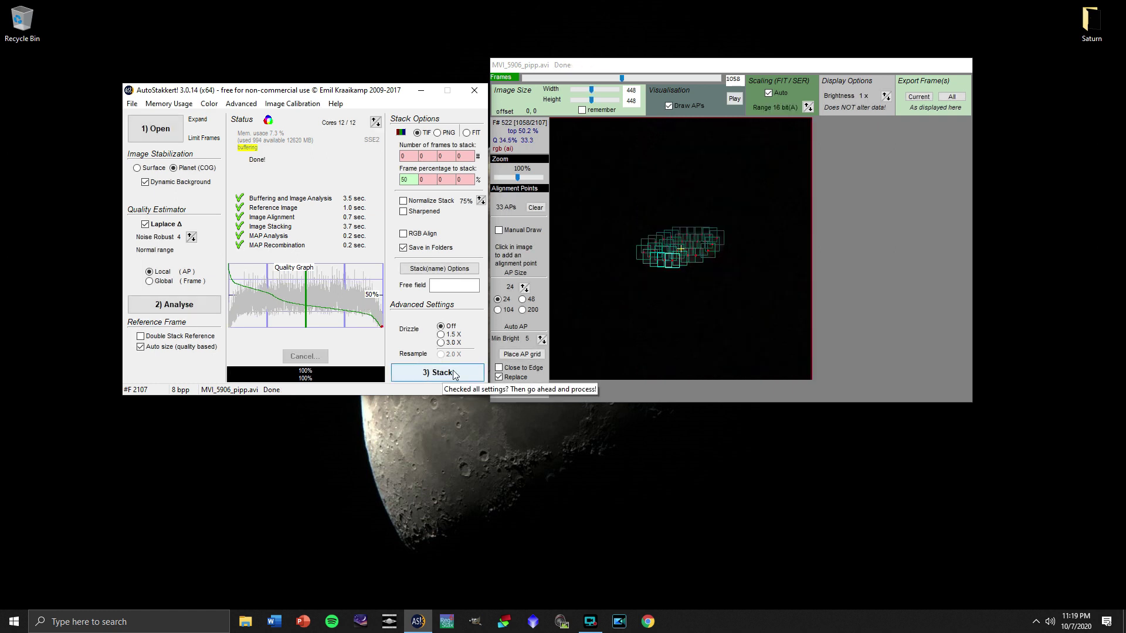
click(676, 298)
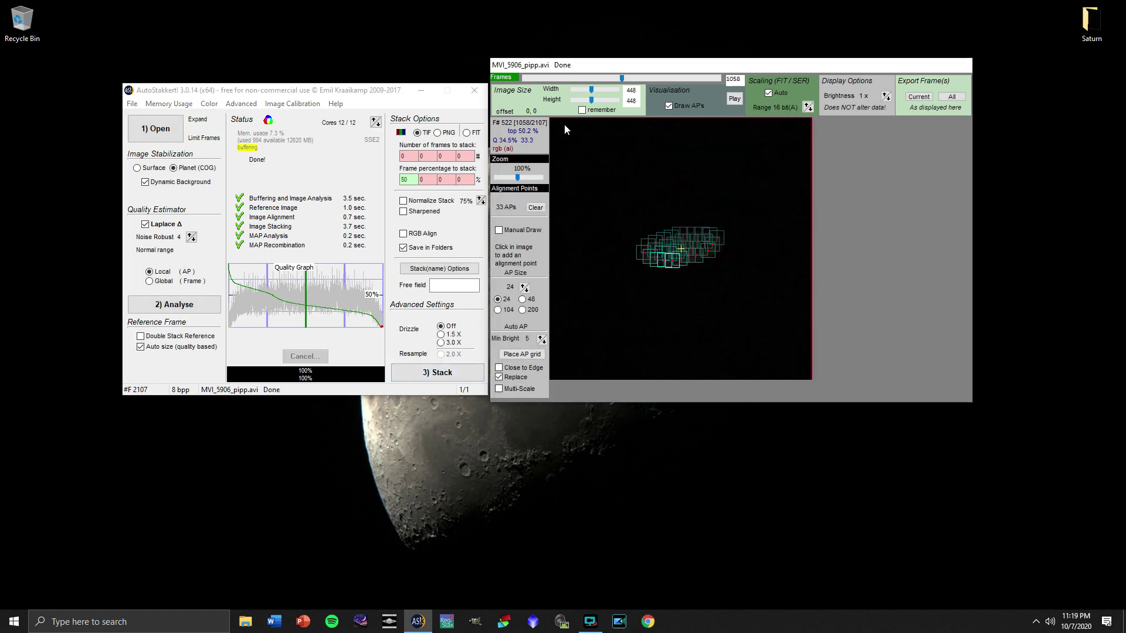
click(476, 92)
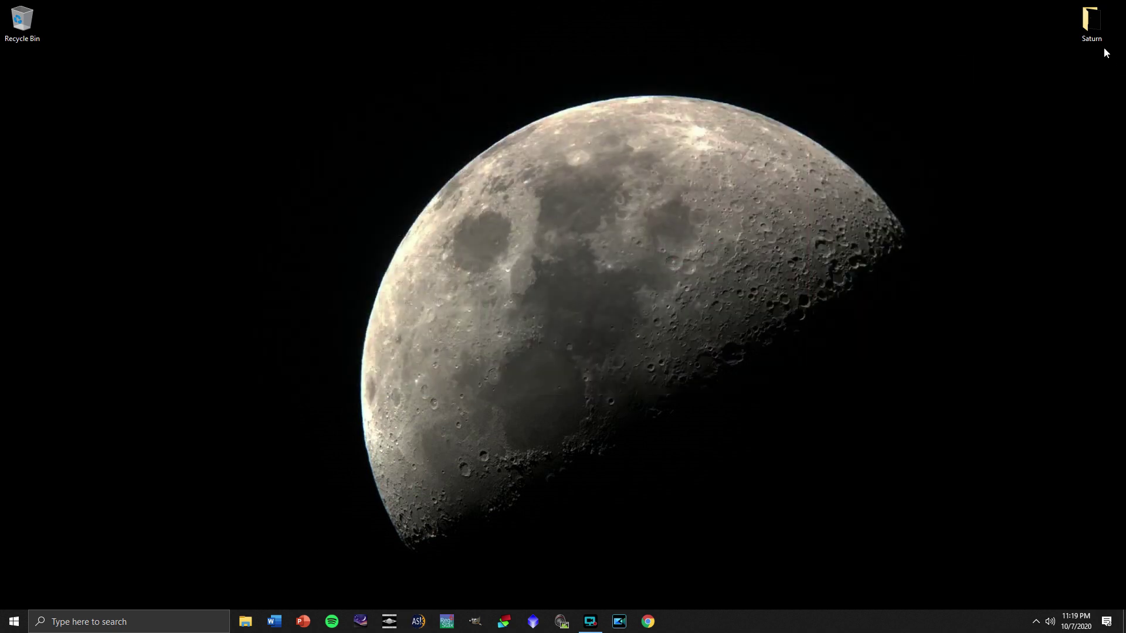
double_click(1092, 30)
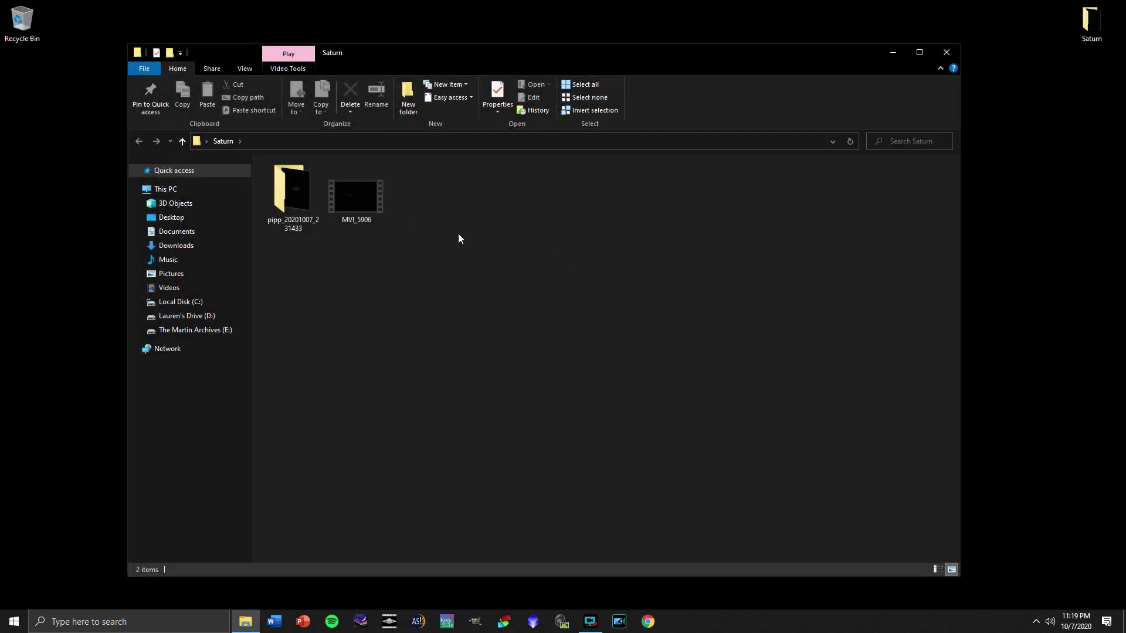
click(362, 196)
double_click(301, 204)
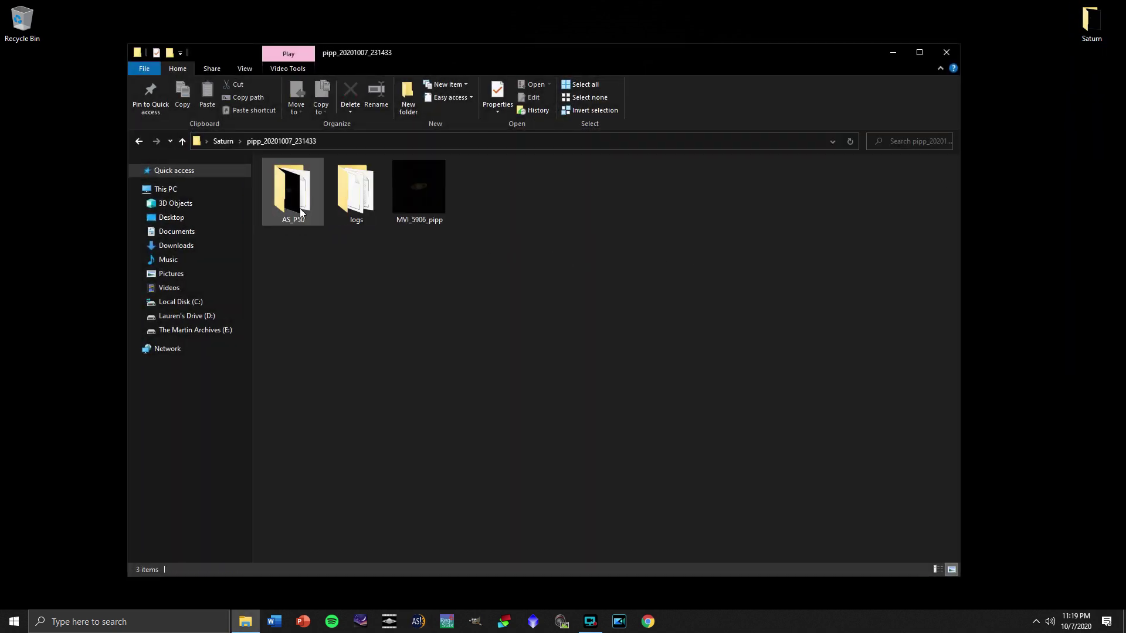
click(431, 187)
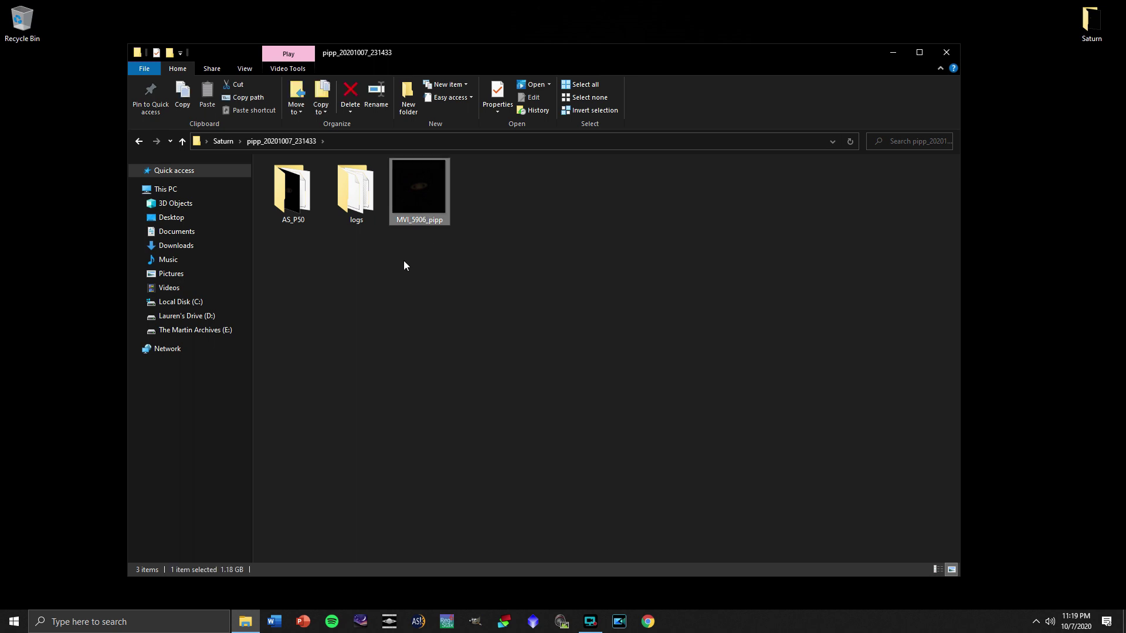
double_click(292, 192)
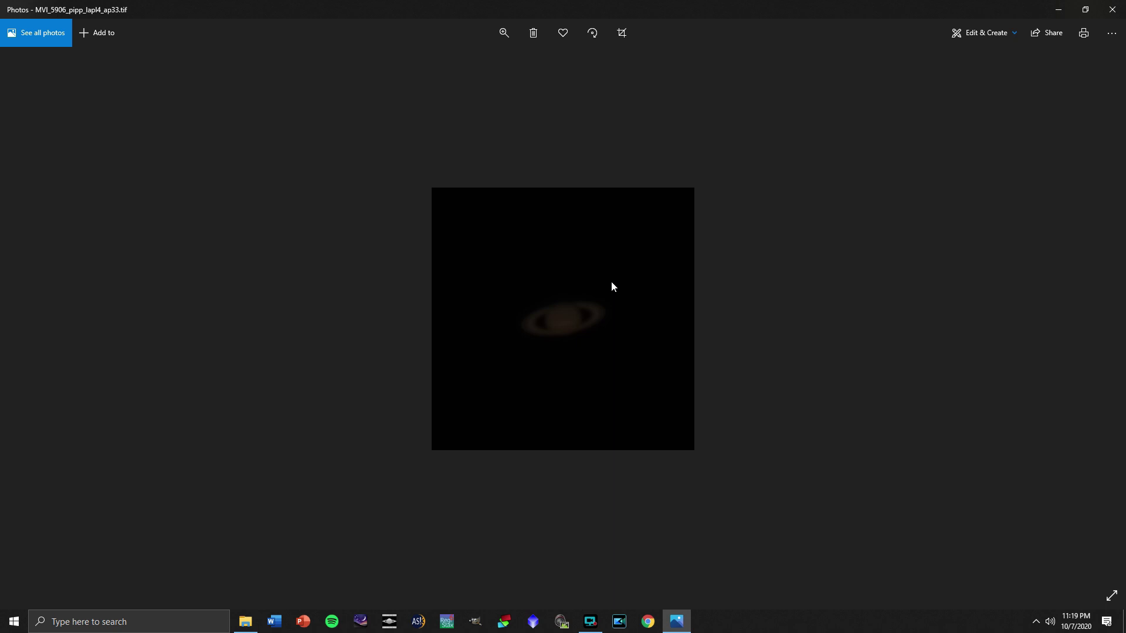
click(1122, 6)
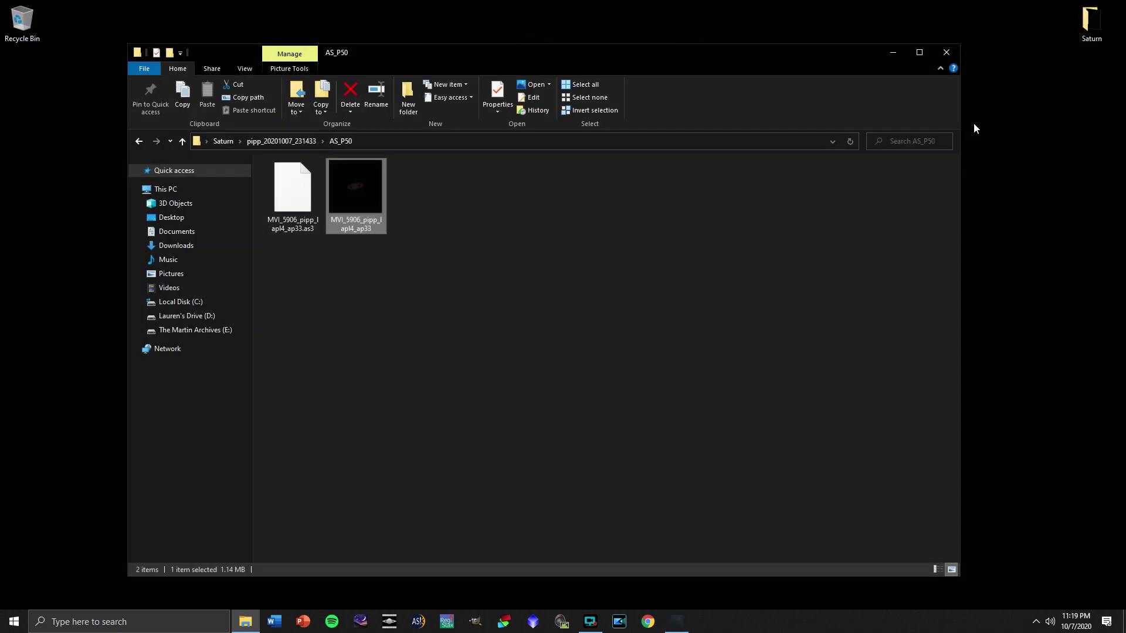
click(945, 50)
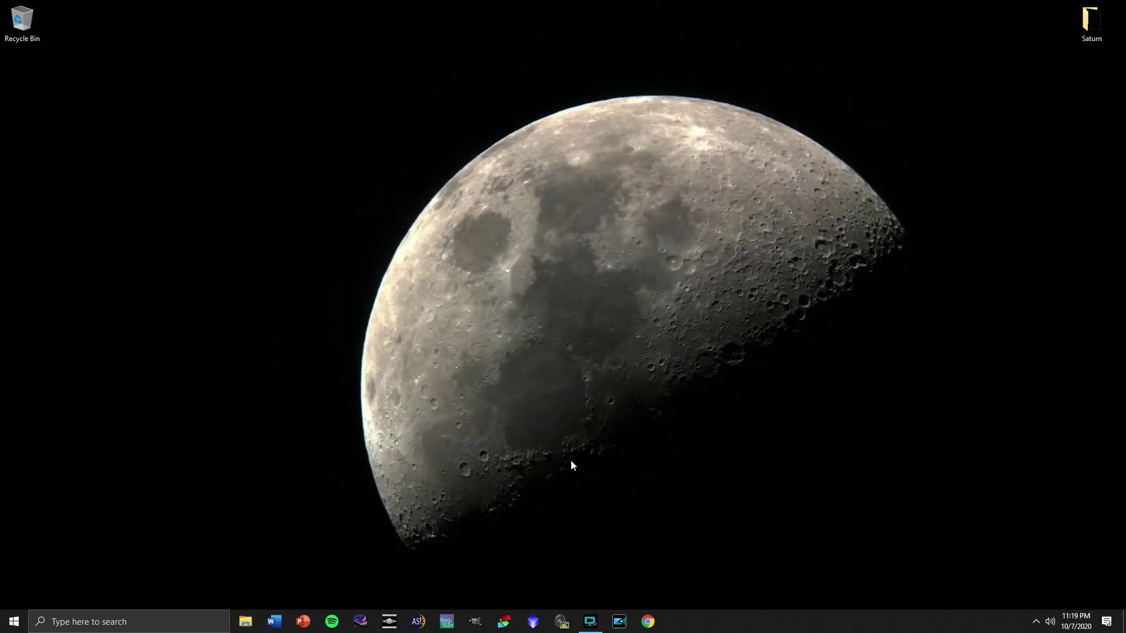
Step: Launch RegiStax 6 and open MVI_5906_pipp_lapl4_ap33.tif from Desktop > Saturn > pipp > AS_P50
click(447, 622)
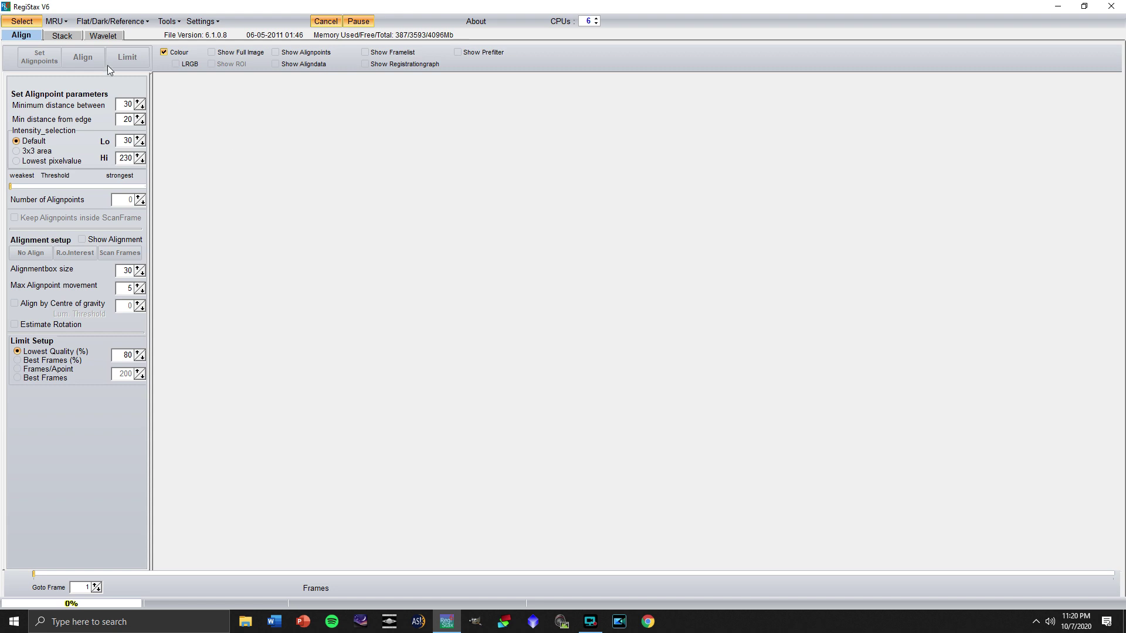
click(25, 26)
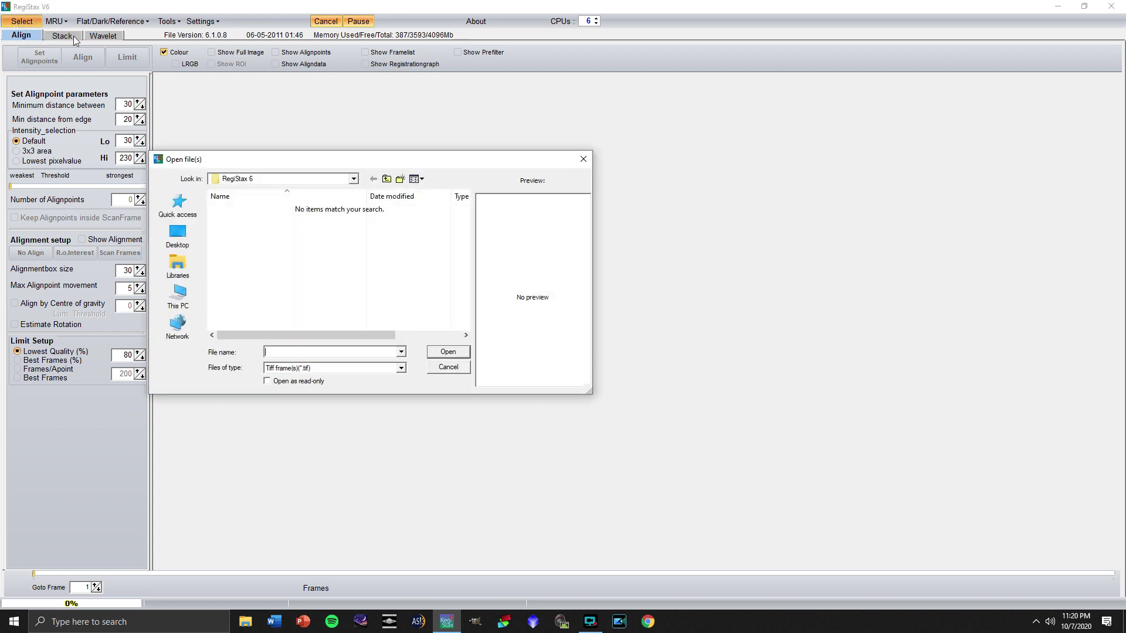
click(175, 241)
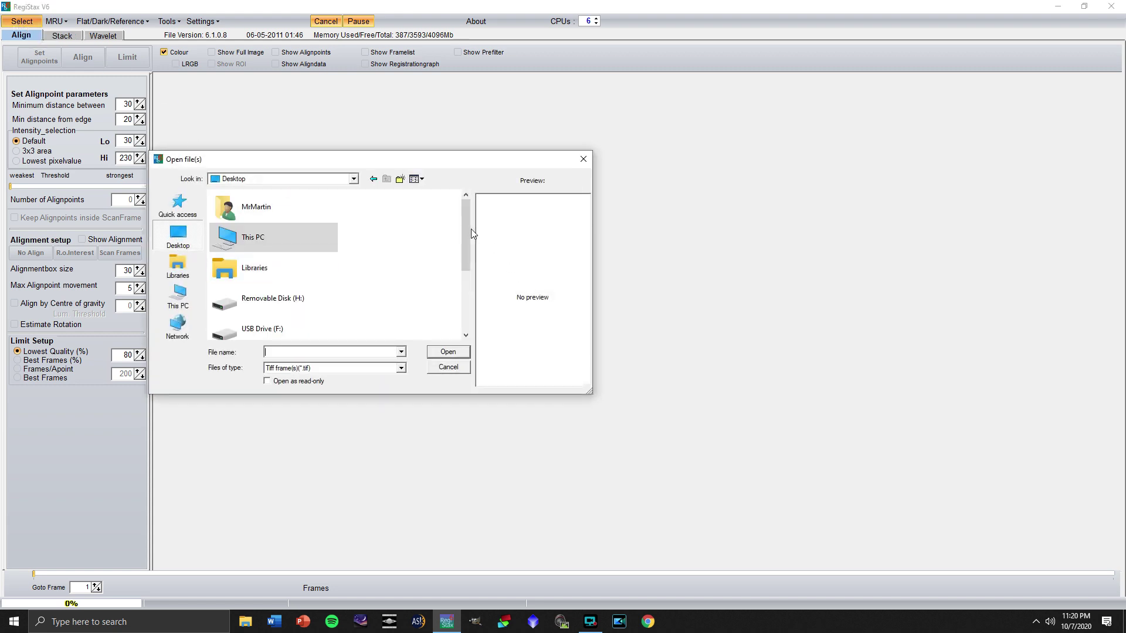
scroll(468, 279, down, 2)
click(248, 324)
double_click(248, 324)
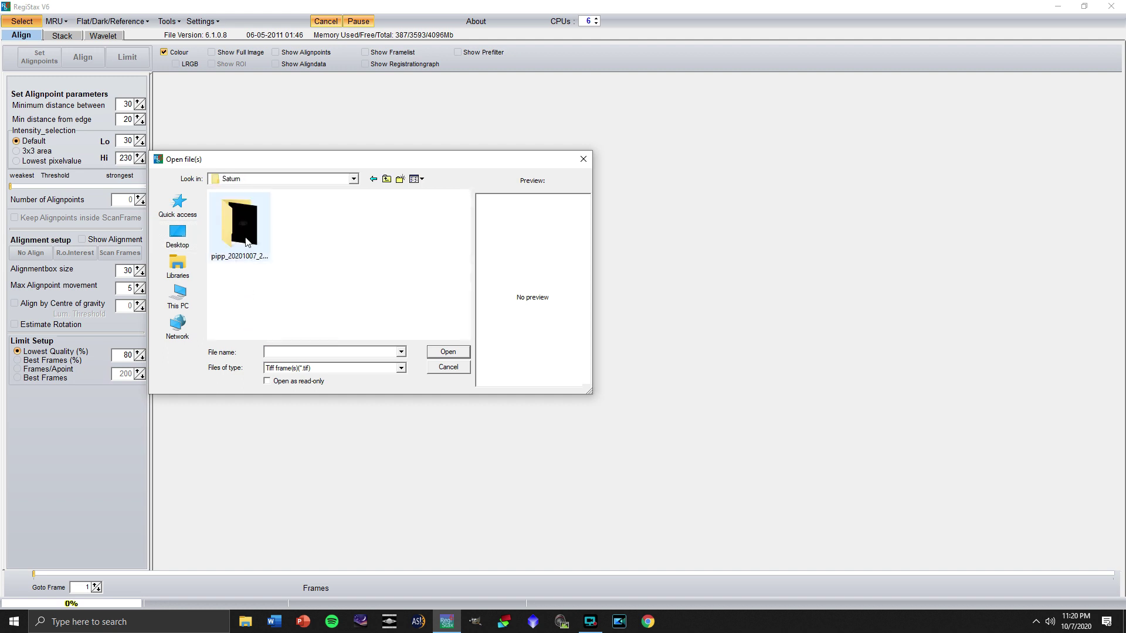
double_click(249, 235)
double_click(251, 237)
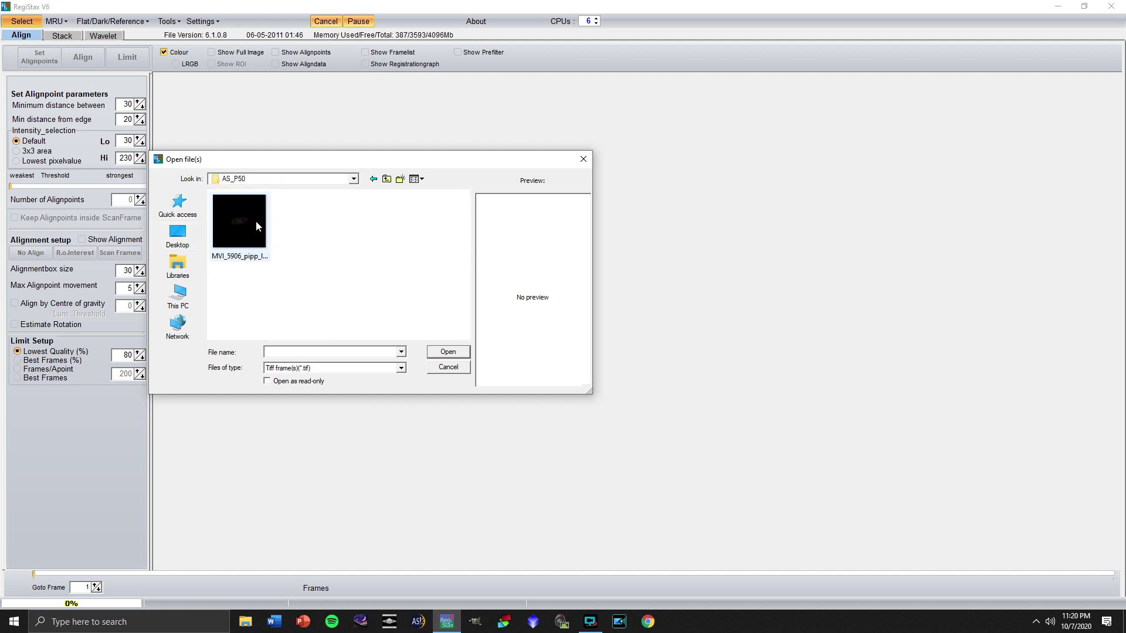
click(256, 221)
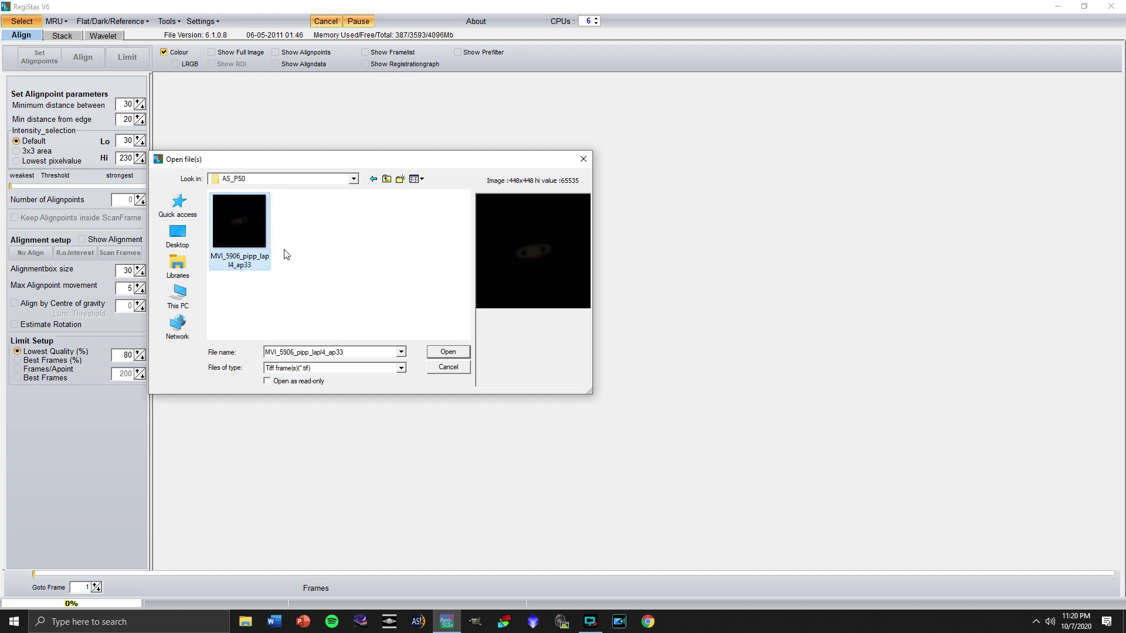
click(449, 352)
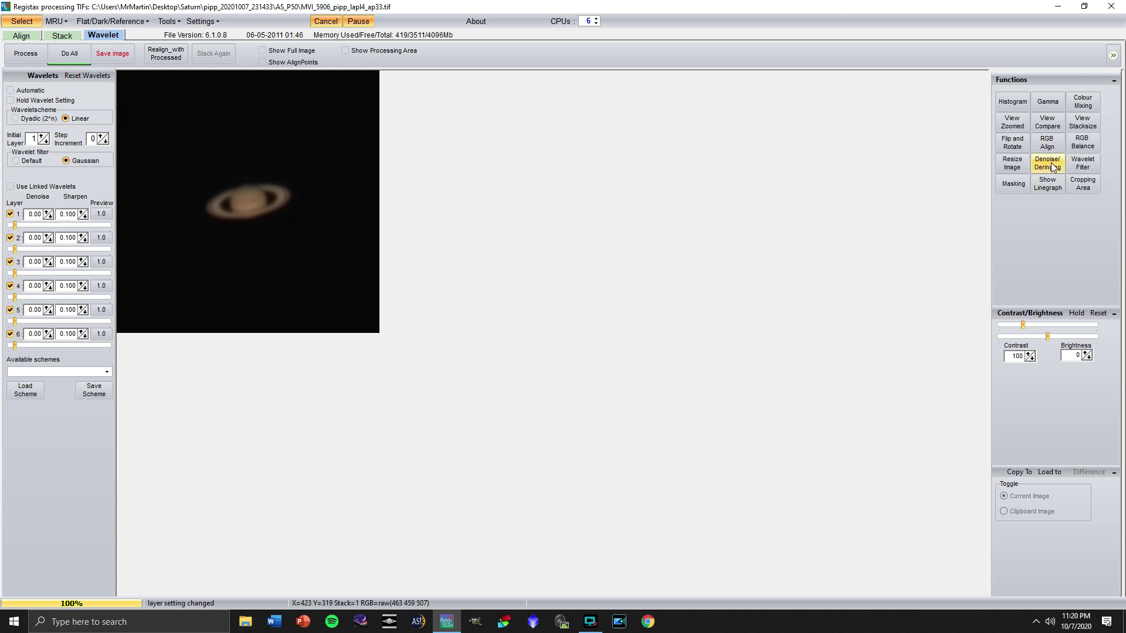
Step: Run RGB Align with the box enlarged around Saturn, estimating a 1-pixel red shift in Y
click(1057, 145)
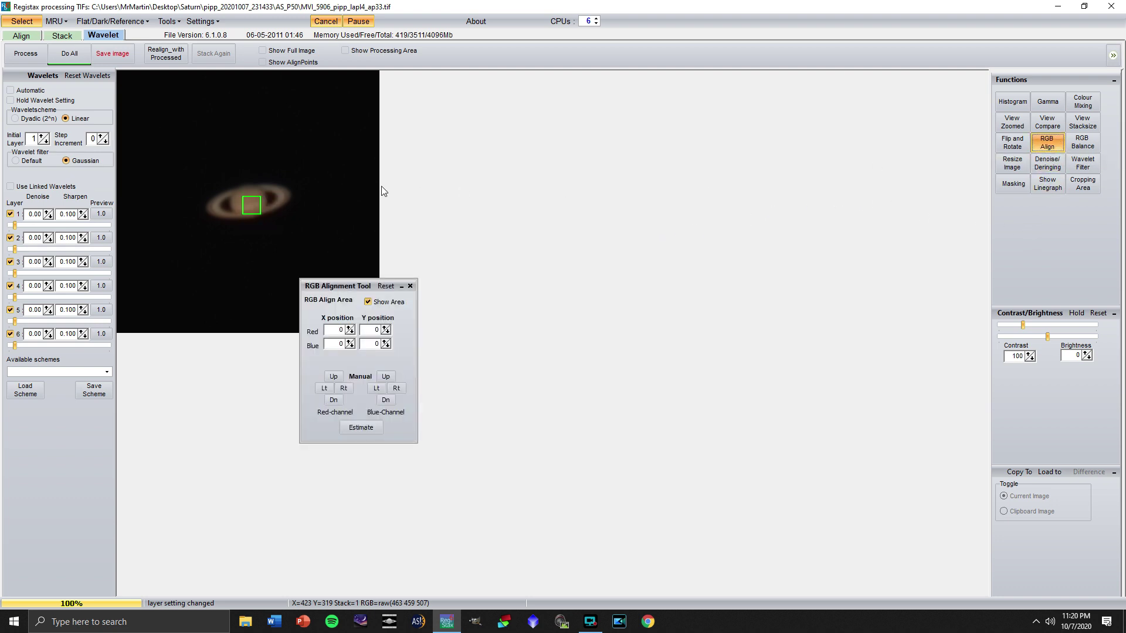
drag(261, 197, 298, 176)
drag(242, 210, 200, 226)
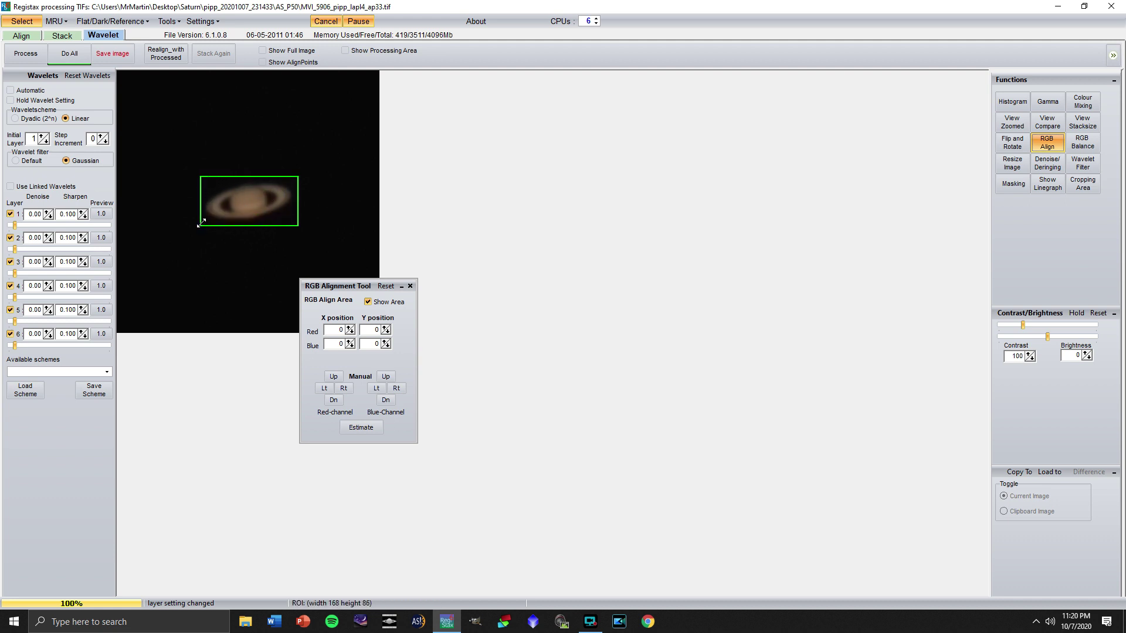
click(361, 428)
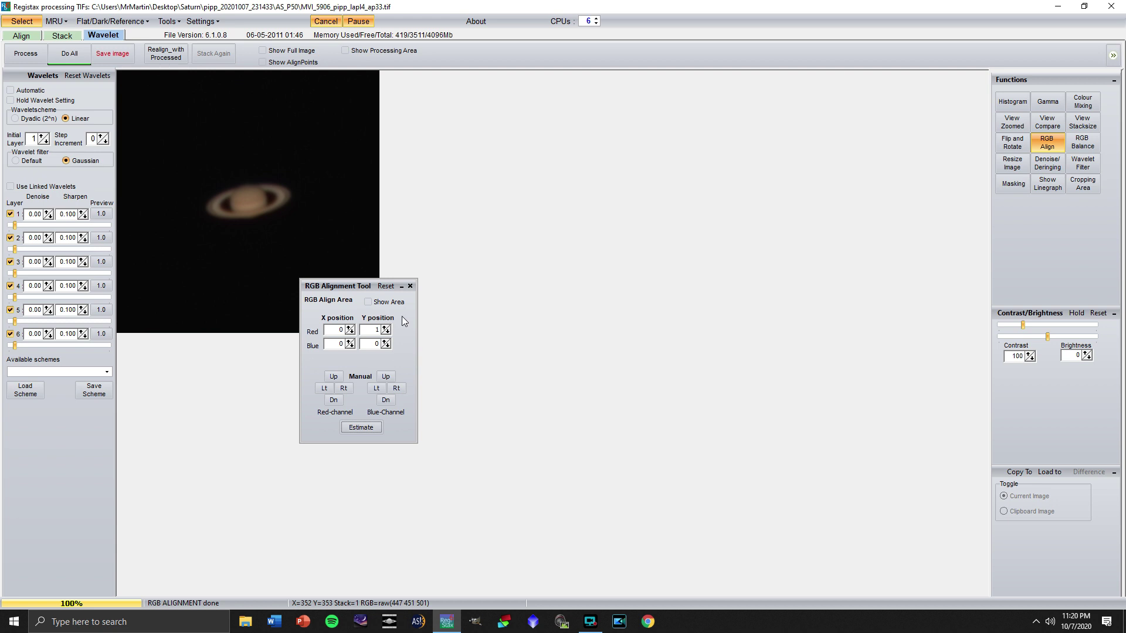
Step: Close the alignment tool, open the Histogram, set the black point to 20 and stretch
click(411, 286)
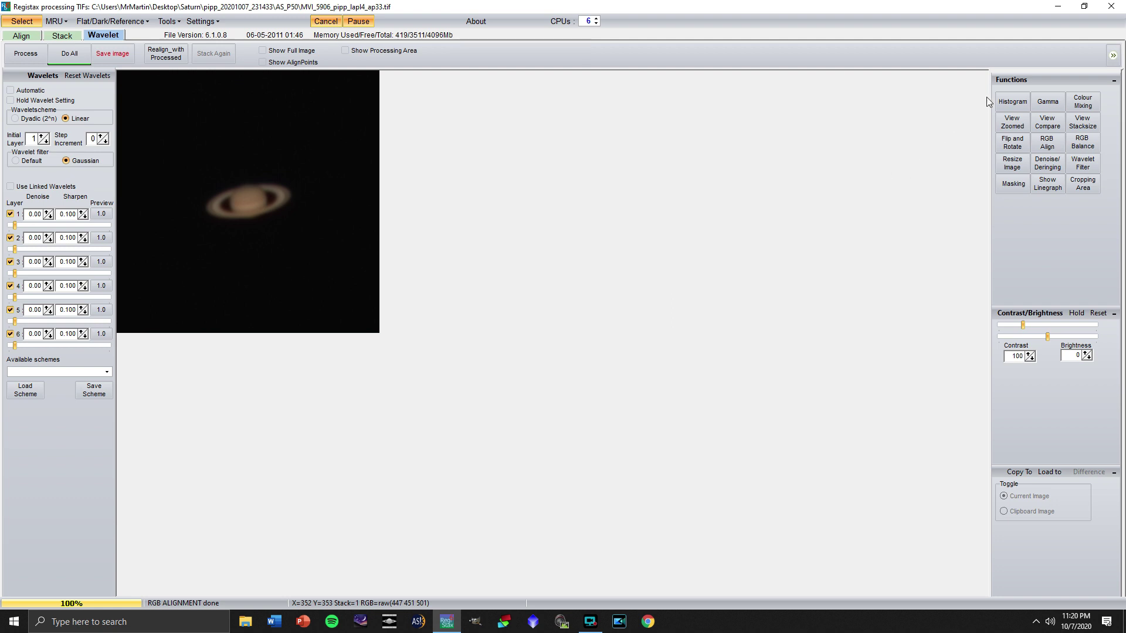
click(1012, 101)
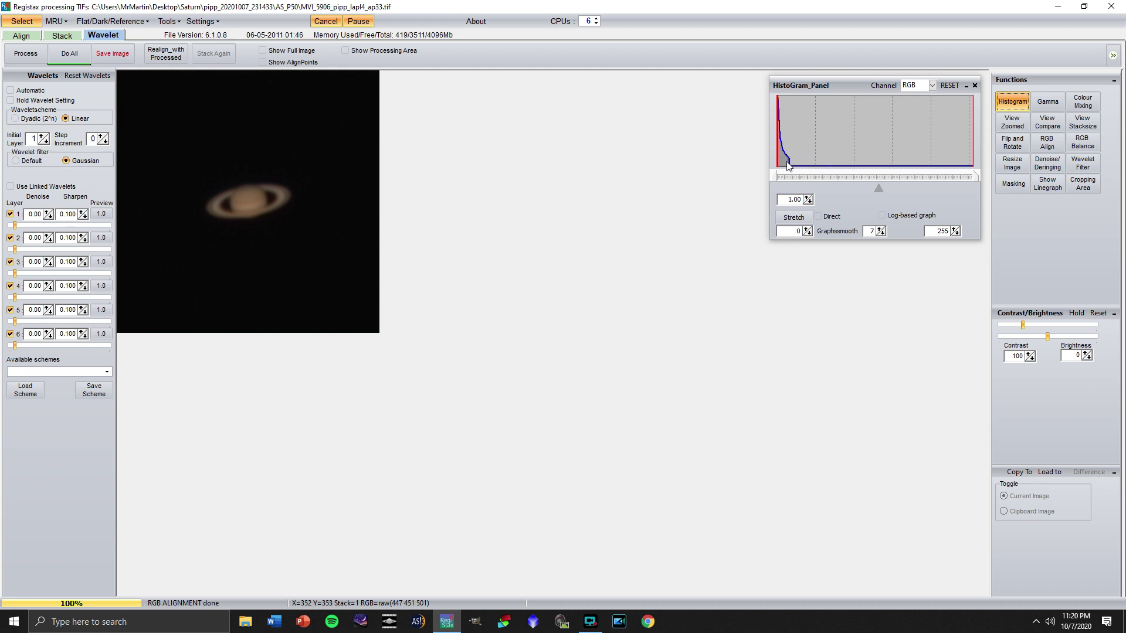
drag(775, 174, 790, 174)
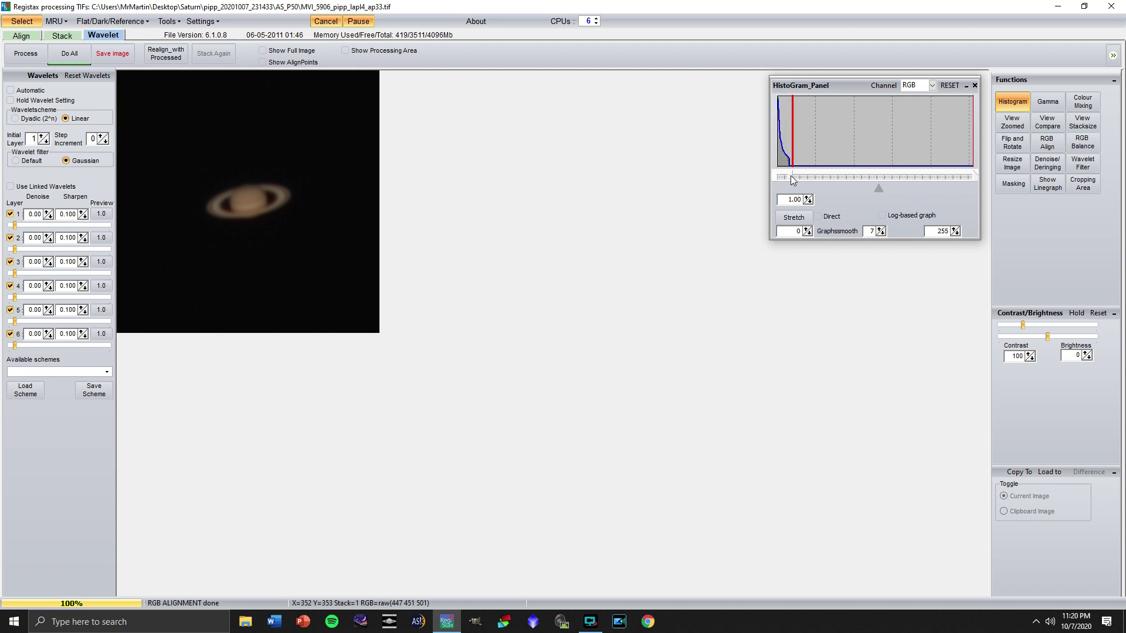
click(809, 233)
click(799, 221)
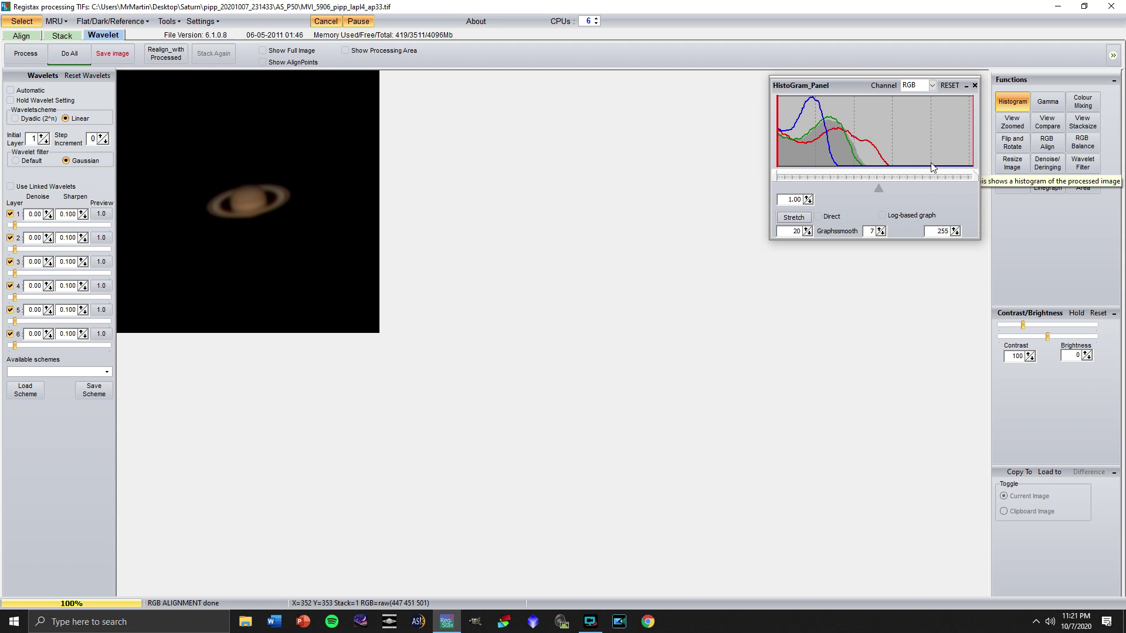
Step: Lower the white point and re-stretch the histogram, settling the white point at 200
drag(973, 174, 932, 174)
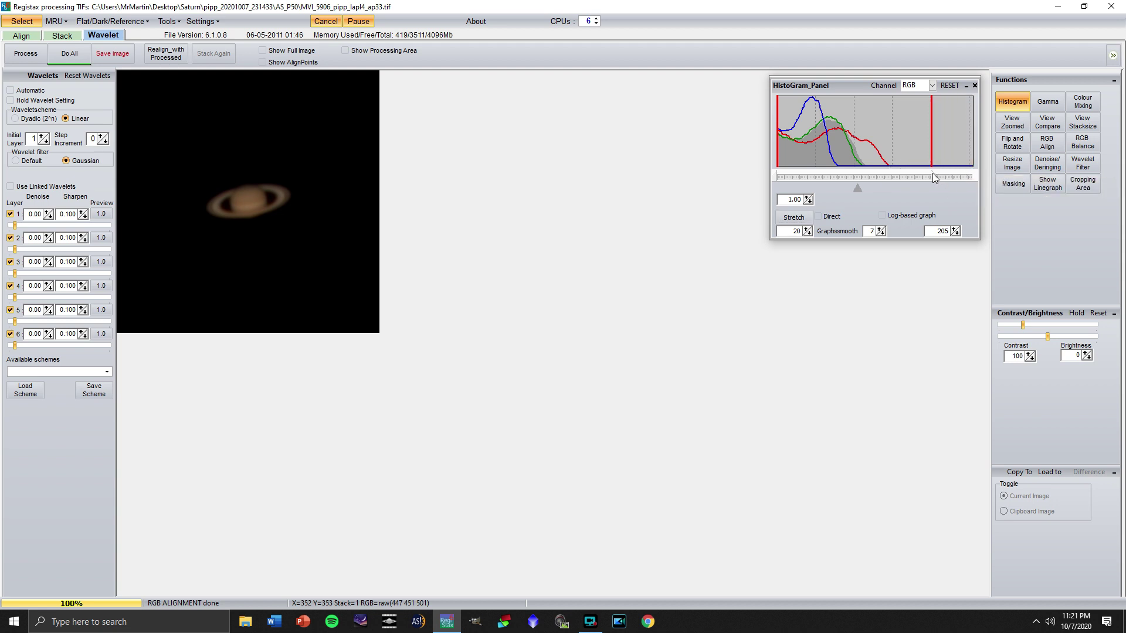
scroll(960, 234, down, 5)
click(793, 218)
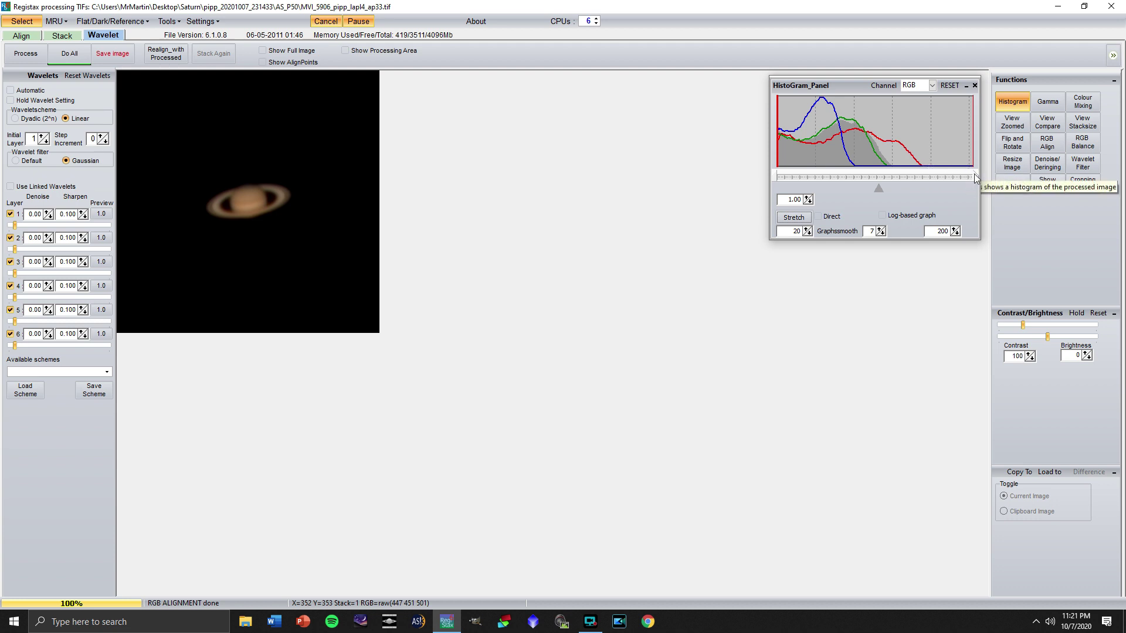
drag(968, 169, 951, 174)
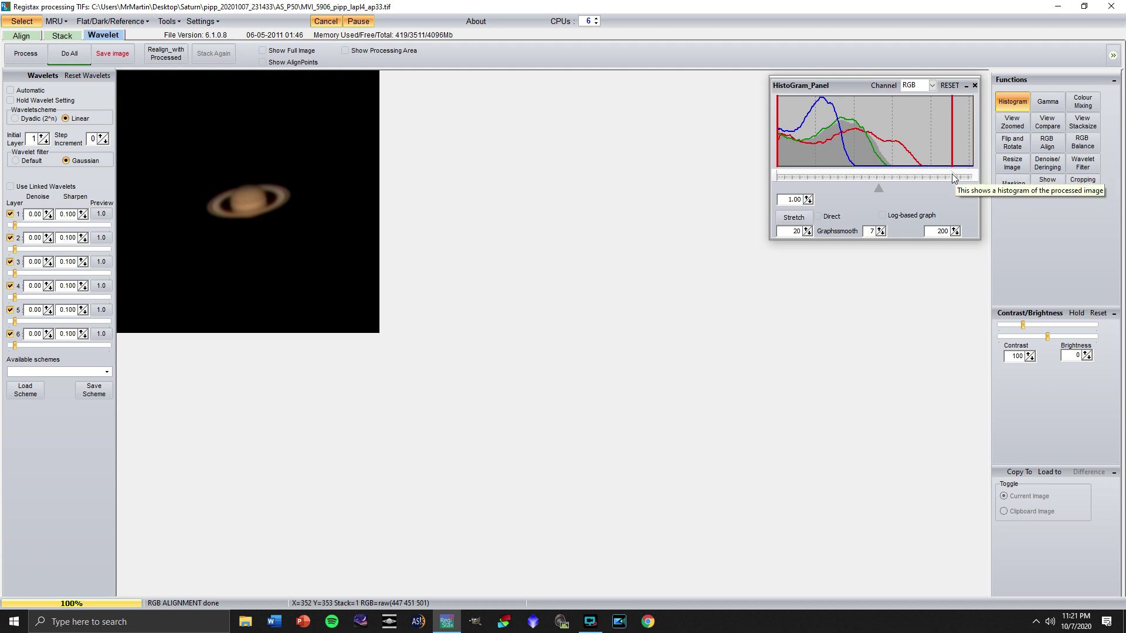
click(956, 234)
click(956, 233)
click(956, 233)
click(956, 234)
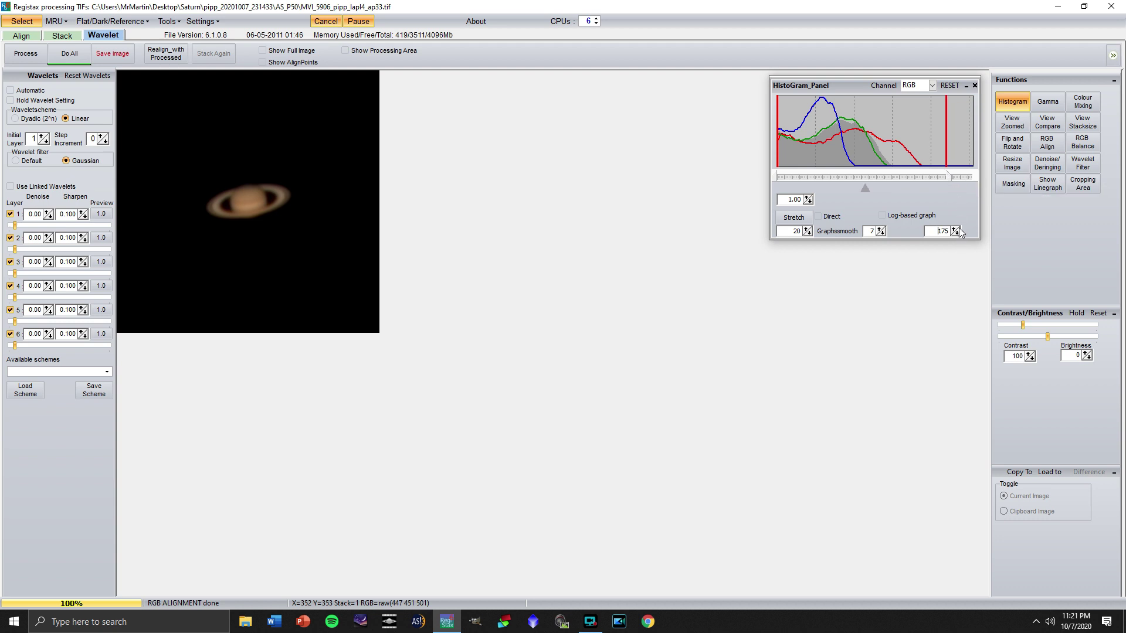
drag(948, 176, 972, 178)
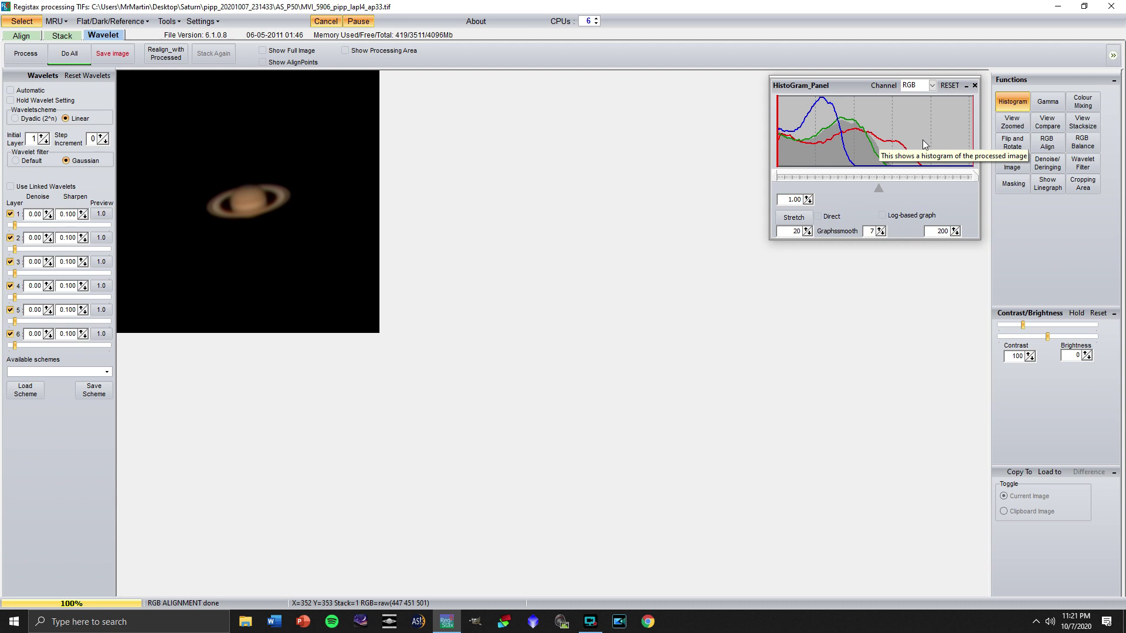
Step: Auto-balance the RGB weights to 0.78, 1.08 and 1.63, then close the balance panel
click(1091, 143)
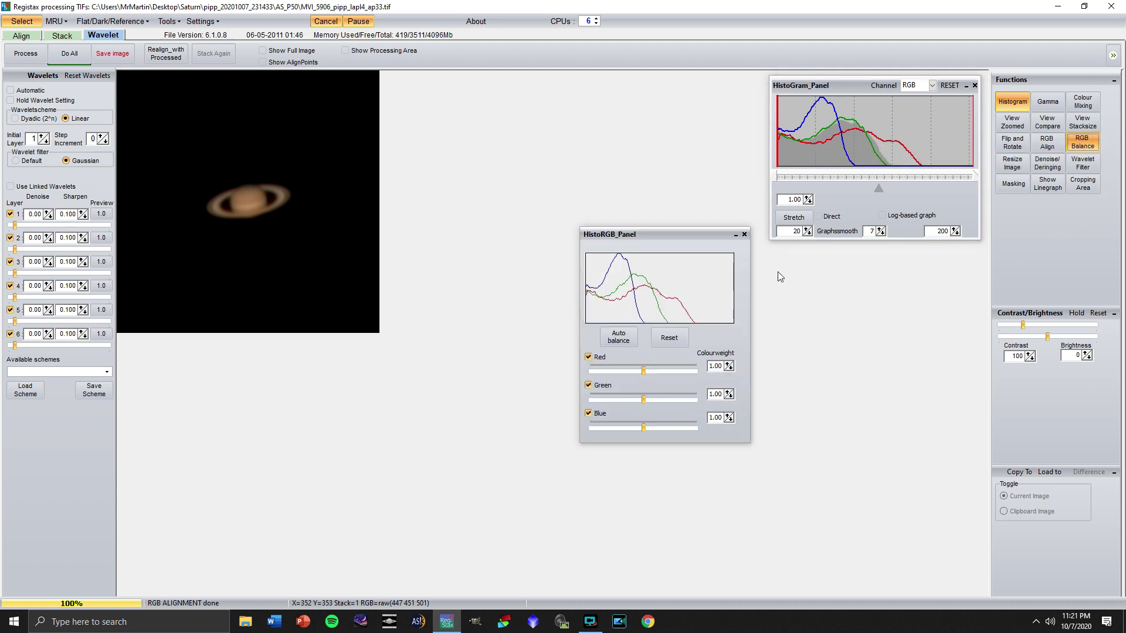
click(631, 337)
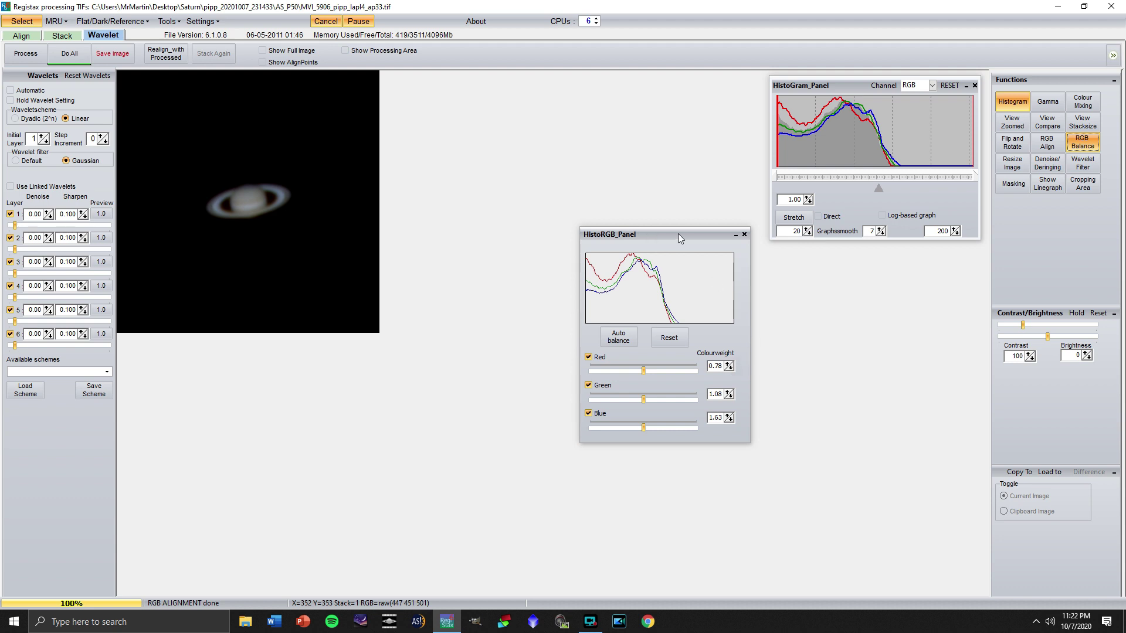
click(744, 235)
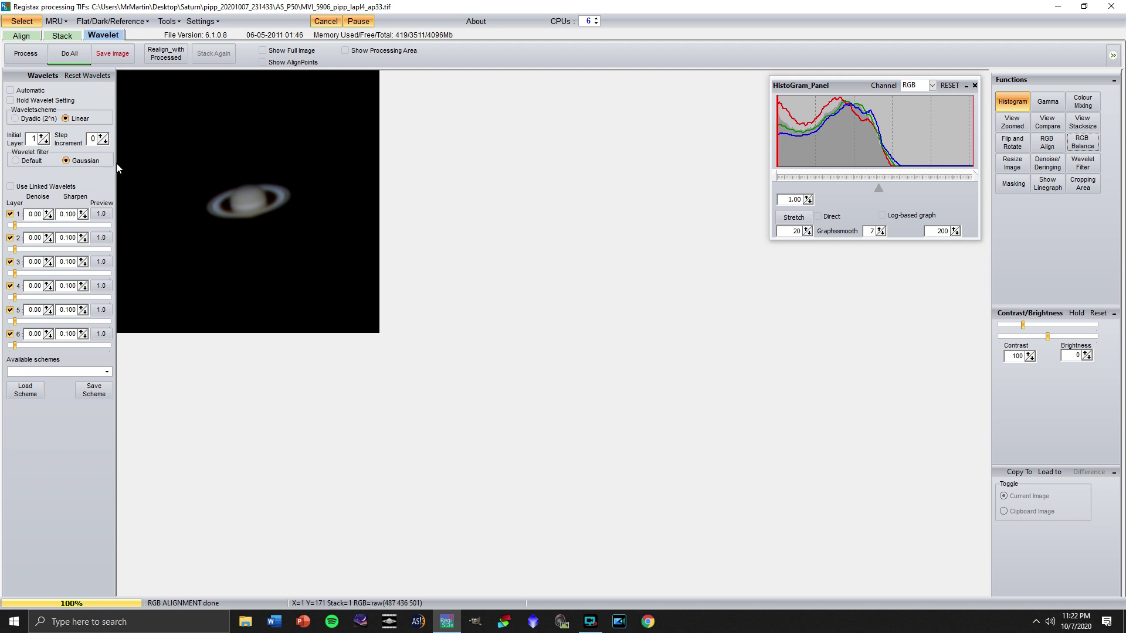
click(9, 285)
click(10, 309)
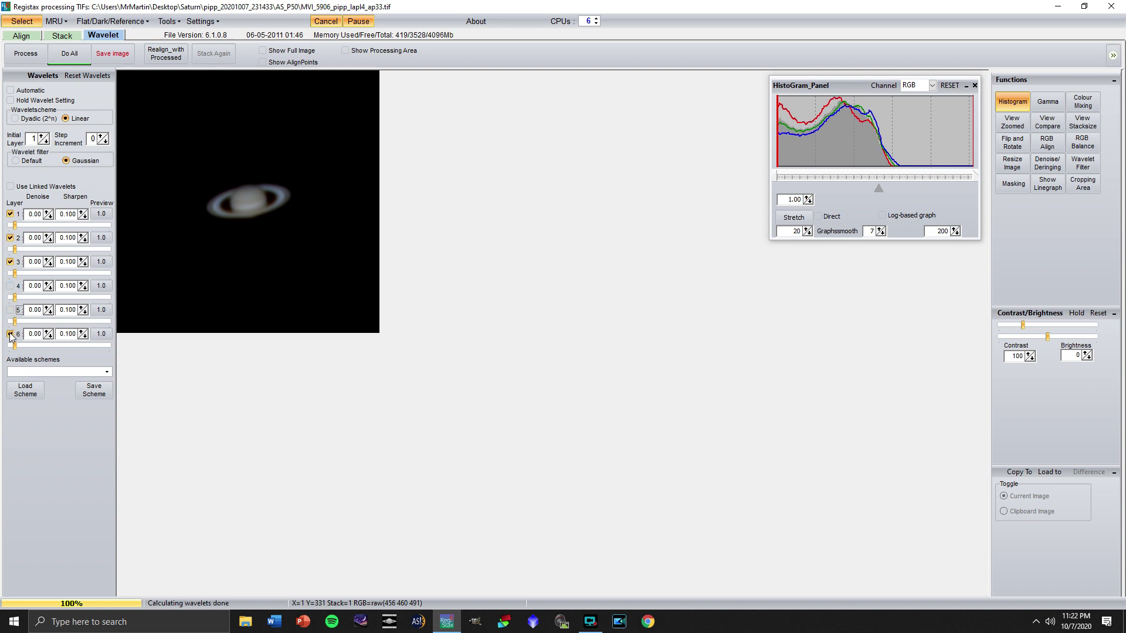
click(10, 334)
click(10, 187)
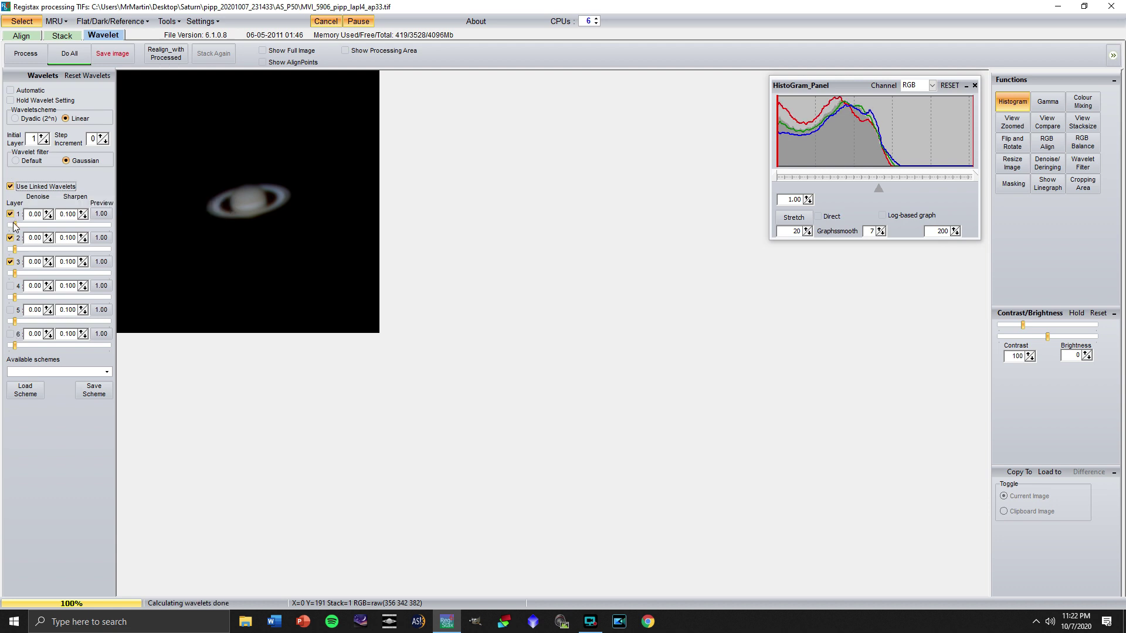
drag(14, 225, 78, 225)
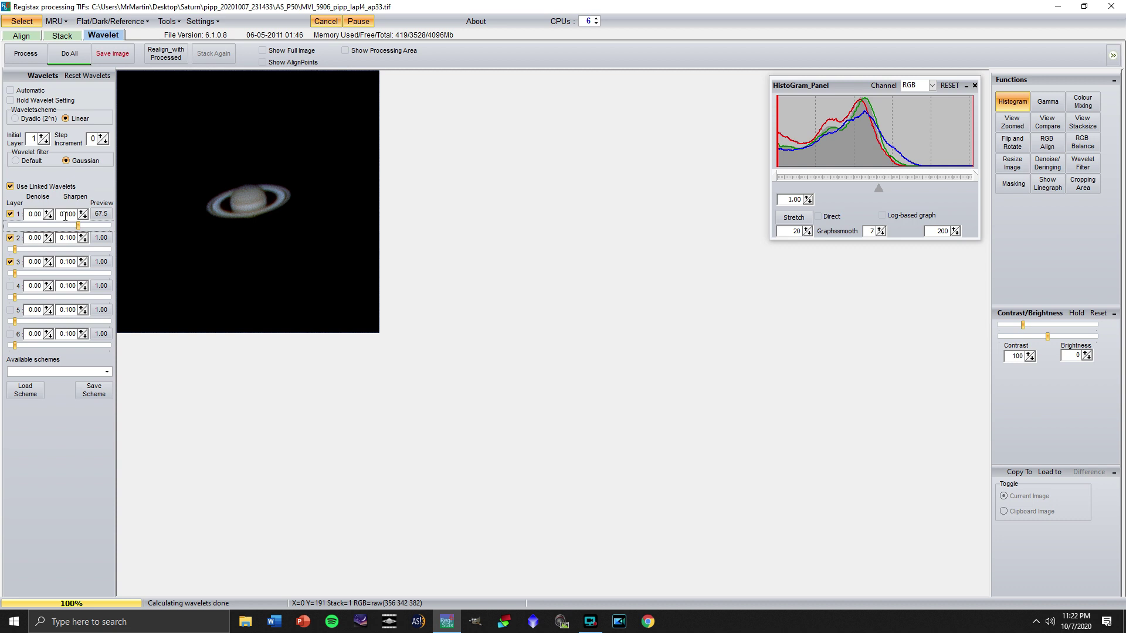
click(92, 77)
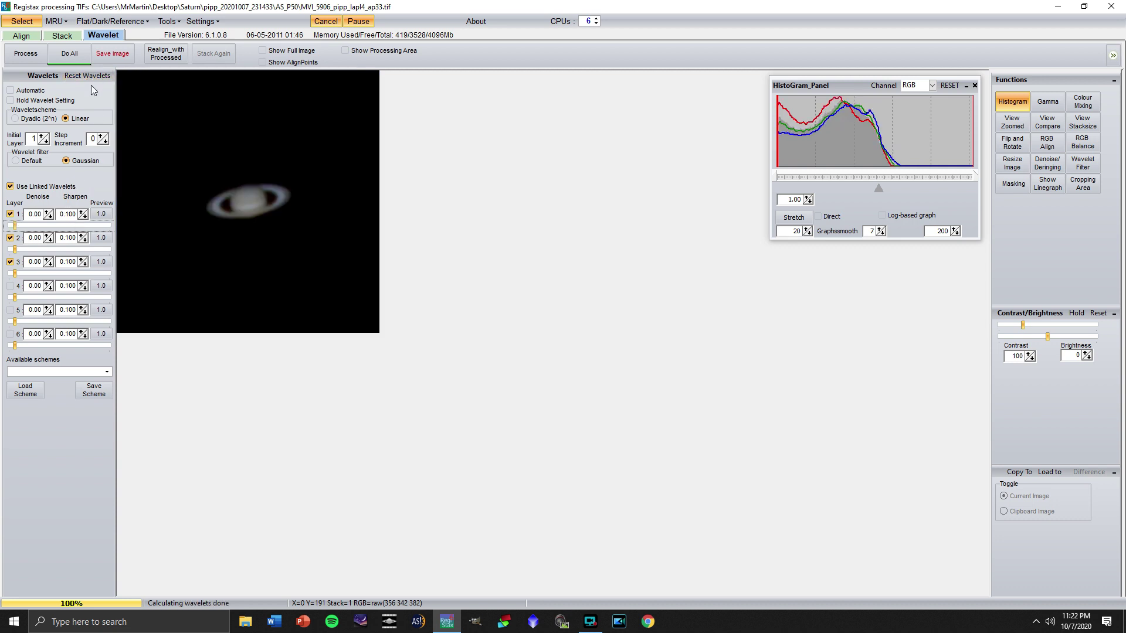
click(10, 285)
click(10, 309)
click(10, 333)
click(10, 186)
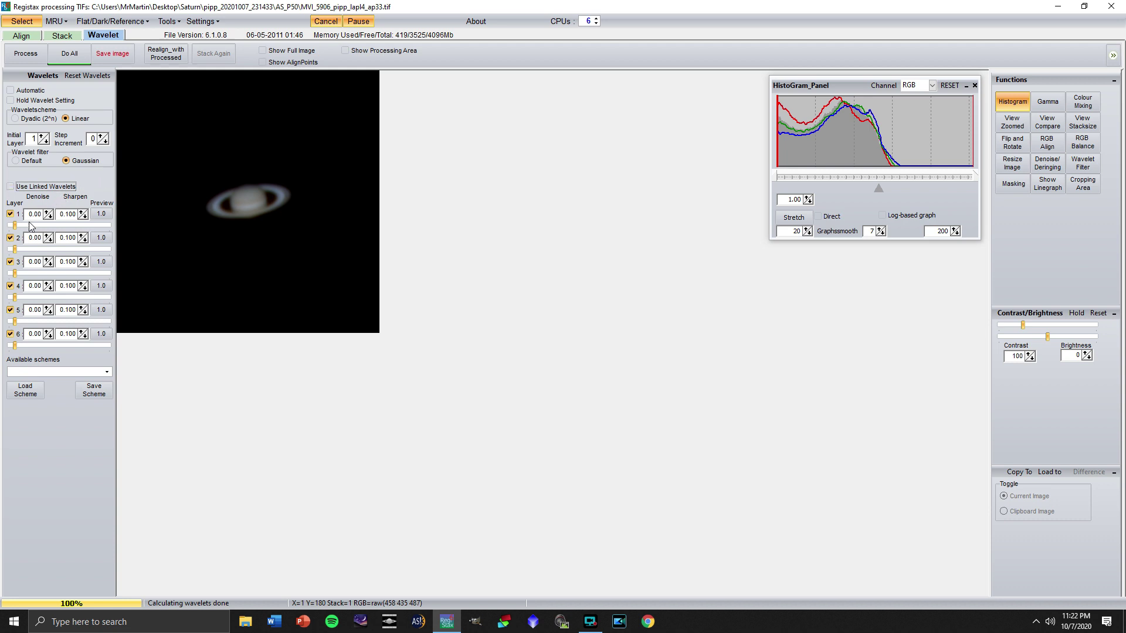
drag(15, 228, 87, 229)
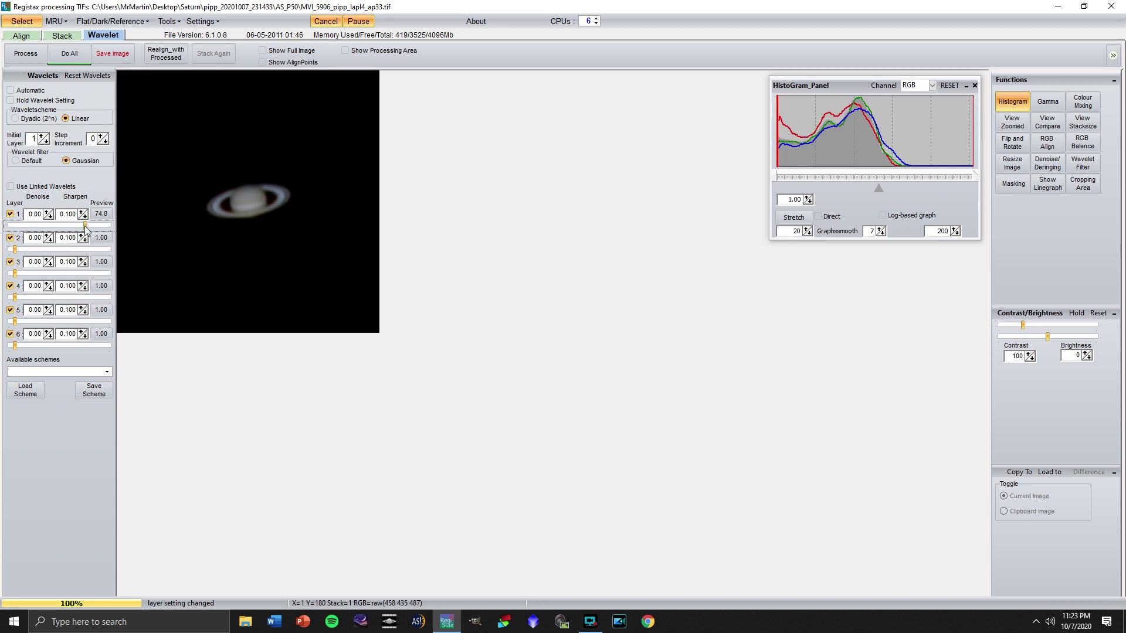
Step: Set wavelet layer 1 to strength 50.3 with Sharpen 0.110
click(82, 212)
click(82, 213)
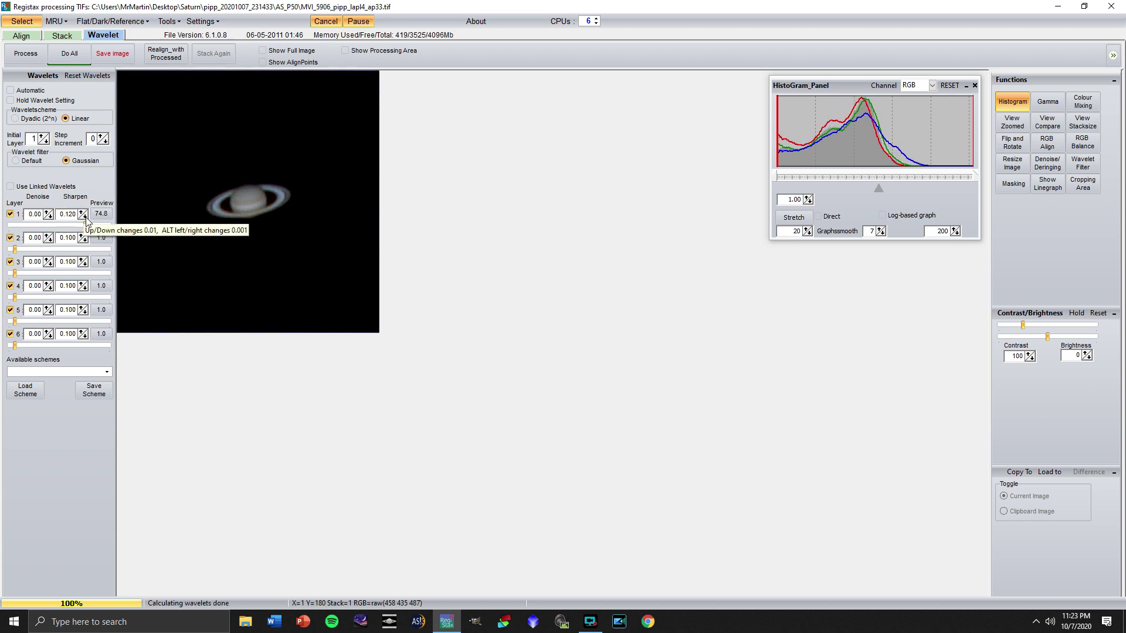
click(85, 217)
click(85, 216)
drag(85, 226, 62, 229)
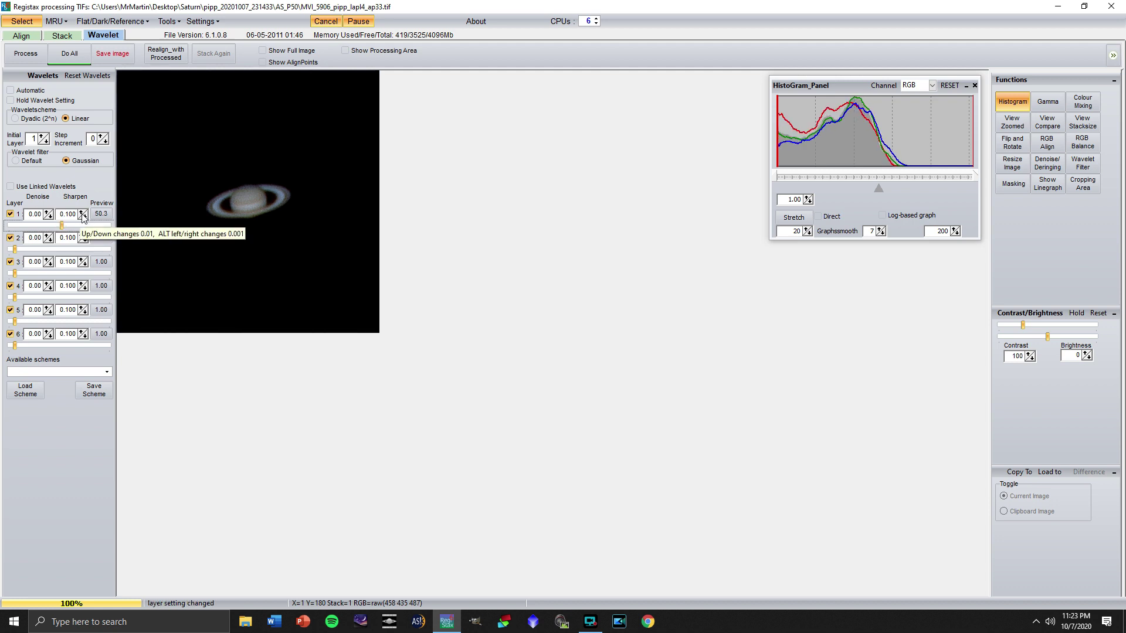
click(82, 215)
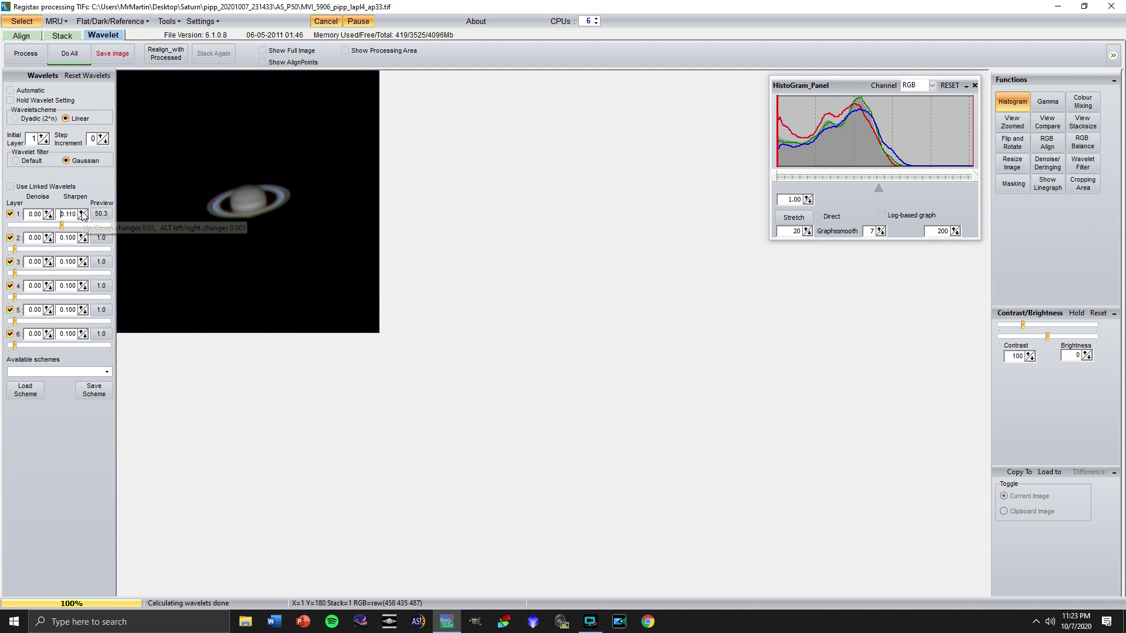
click(82, 215)
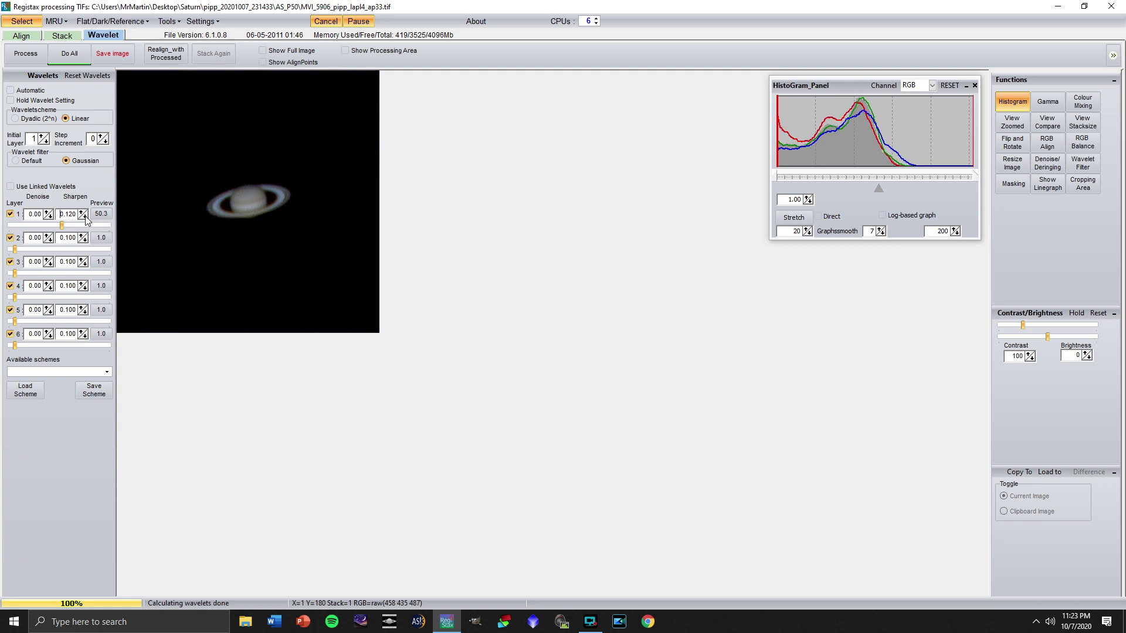
click(85, 218)
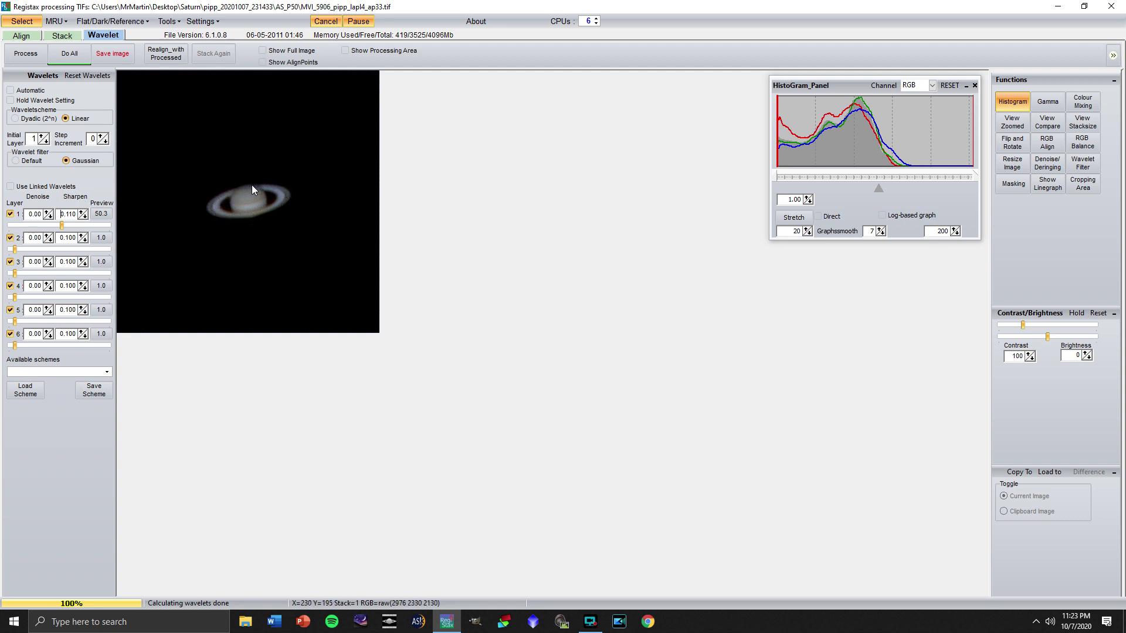
Step: Raise layer 1 Denoise to 0.25 and drag the layer 2 slider up to 25.1
click(47, 212)
click(48, 213)
click(47, 212)
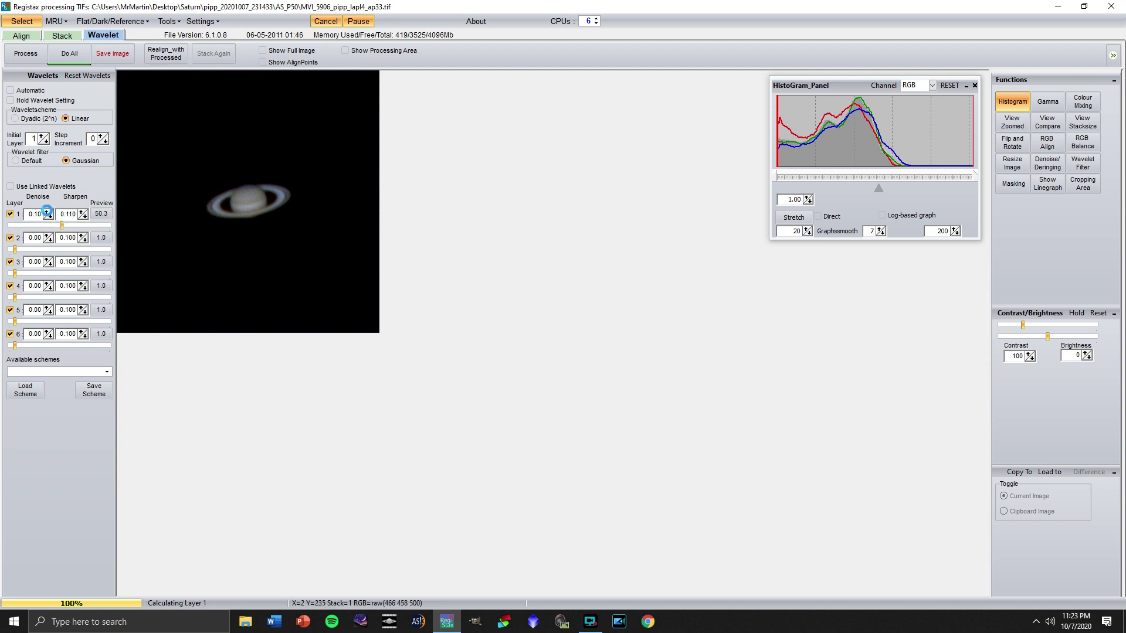
click(48, 212)
click(47, 212)
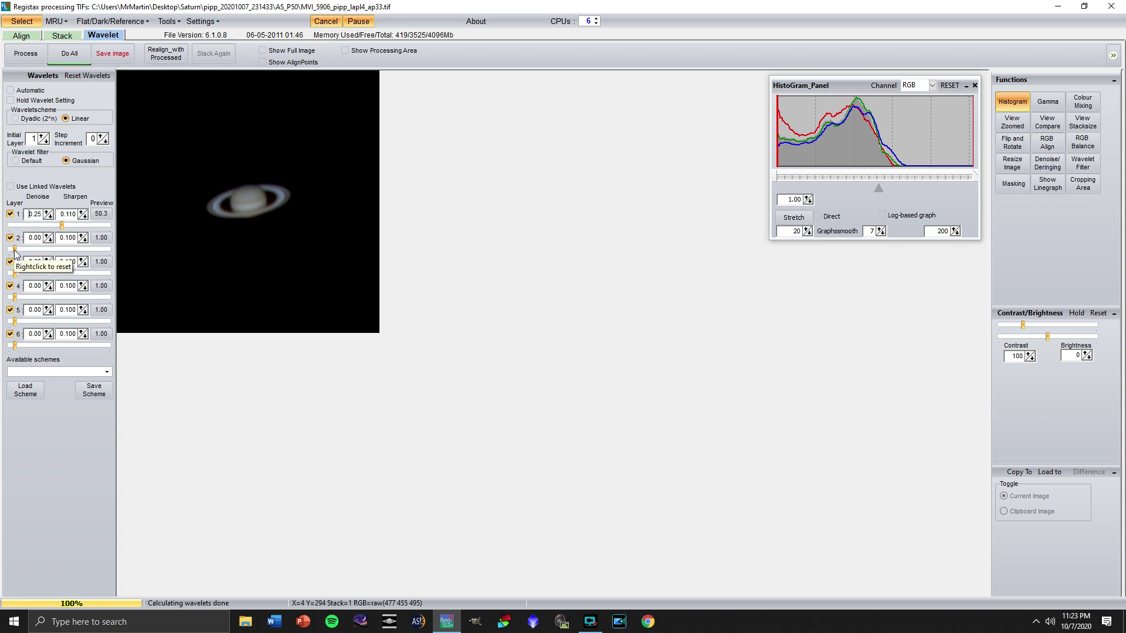
drag(14, 250, 37, 252)
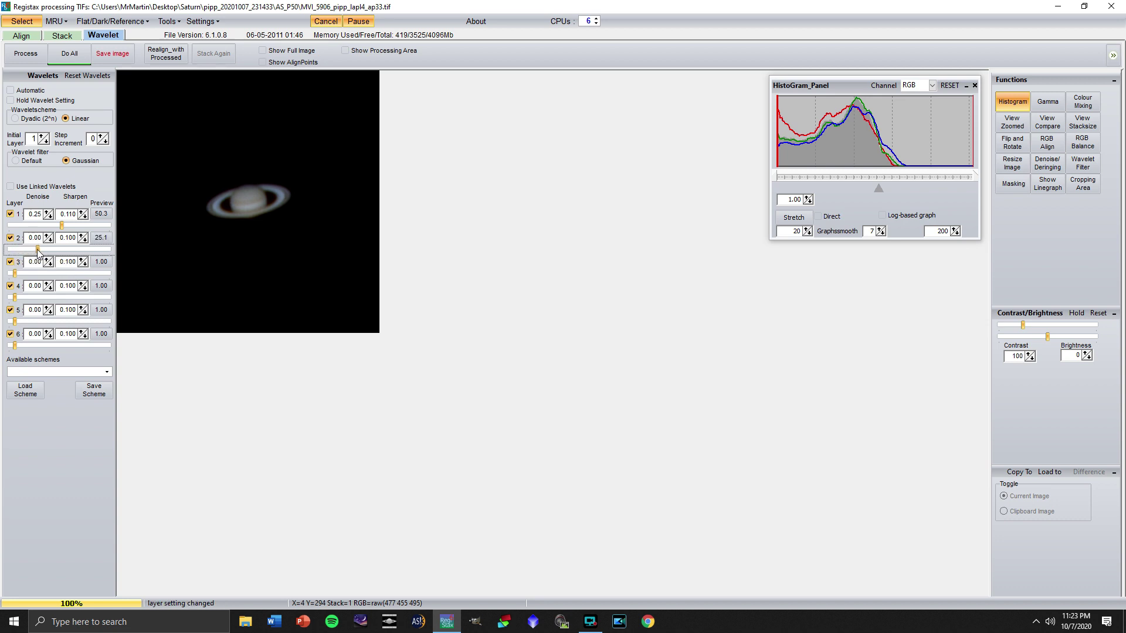
Step: Set wavelet layer 2 to Sharpen 0.120 and Denoise 0.20
click(81, 236)
click(82, 234)
click(82, 234)
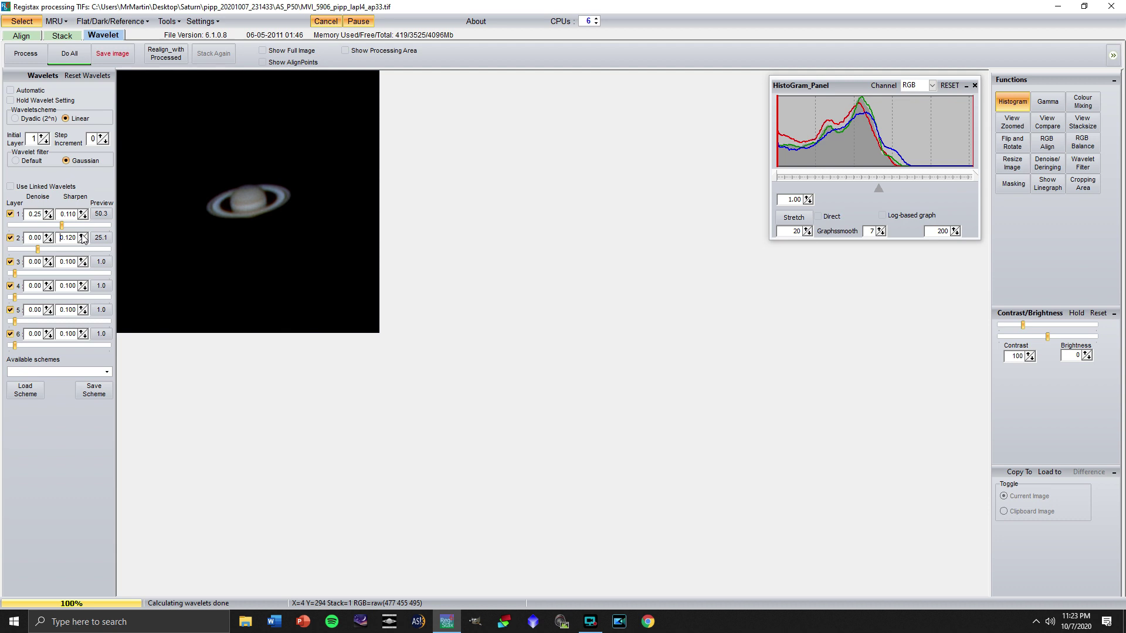
click(47, 234)
click(47, 235)
click(47, 234)
click(47, 234)
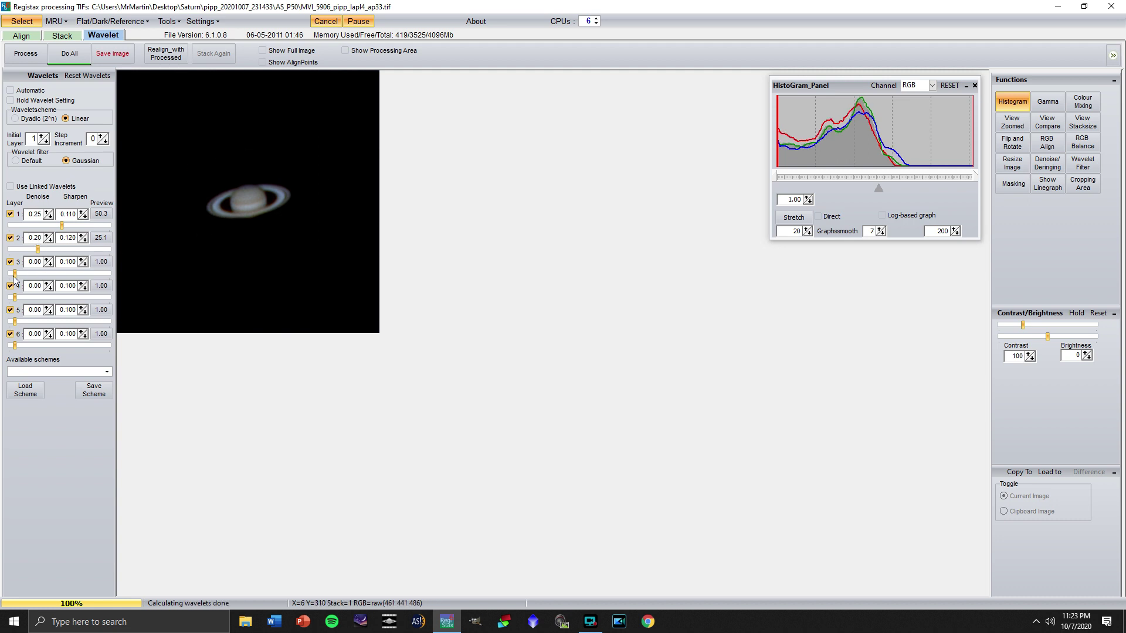
Step: Set wavelet layer 3 to strength 12.8, Sharpen 0.130 and Denoise 0.15
drag(14, 274, 25, 277)
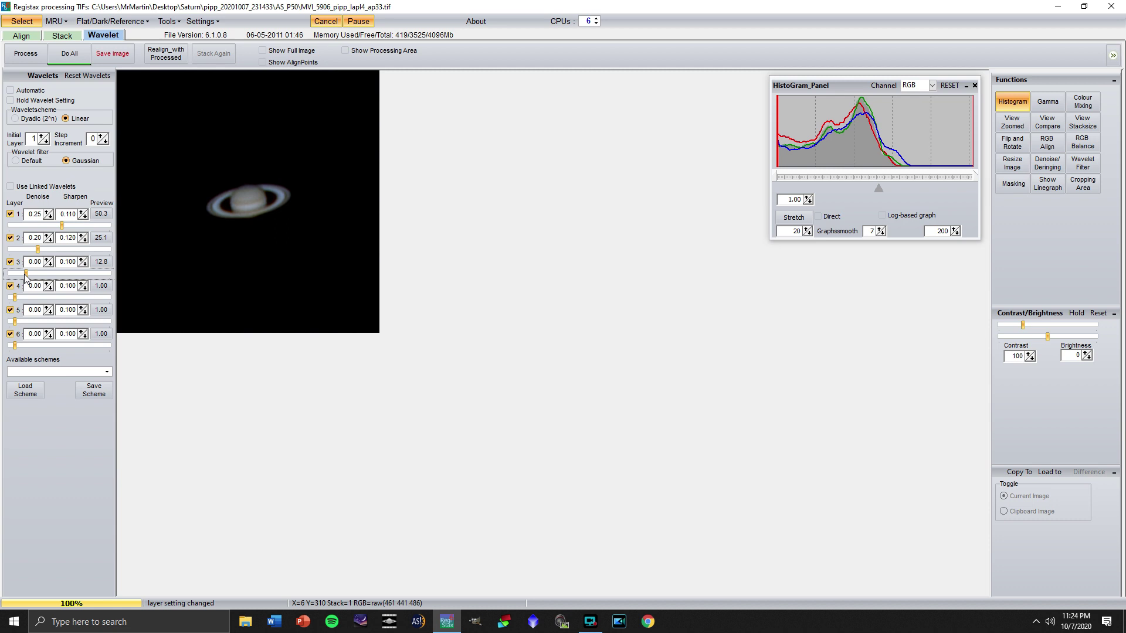
click(81, 259)
click(81, 259)
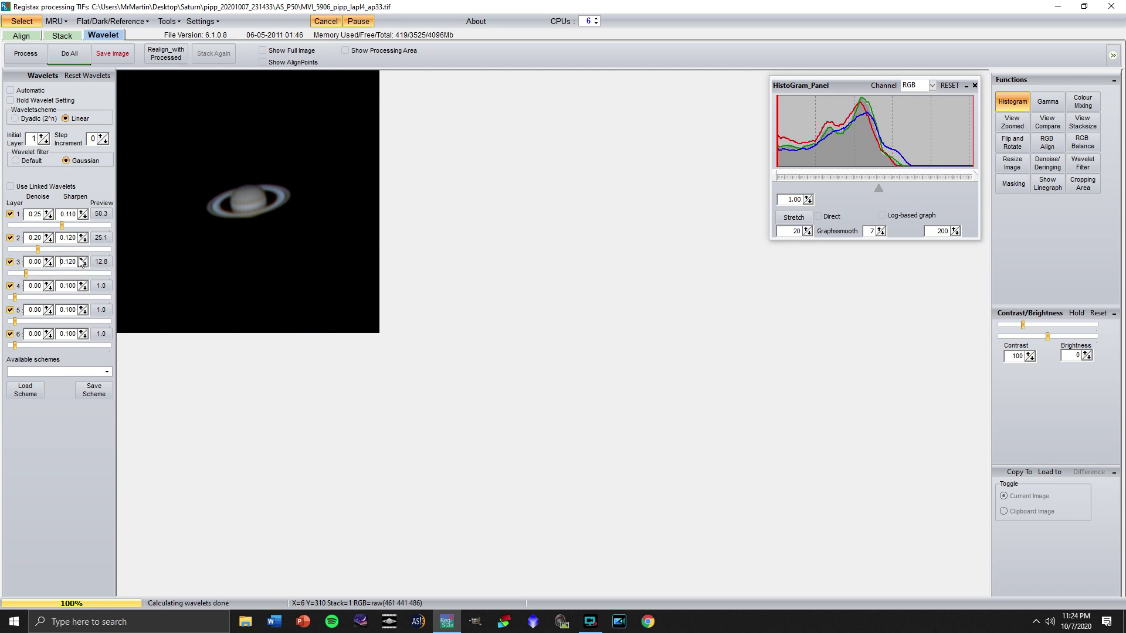
click(82, 260)
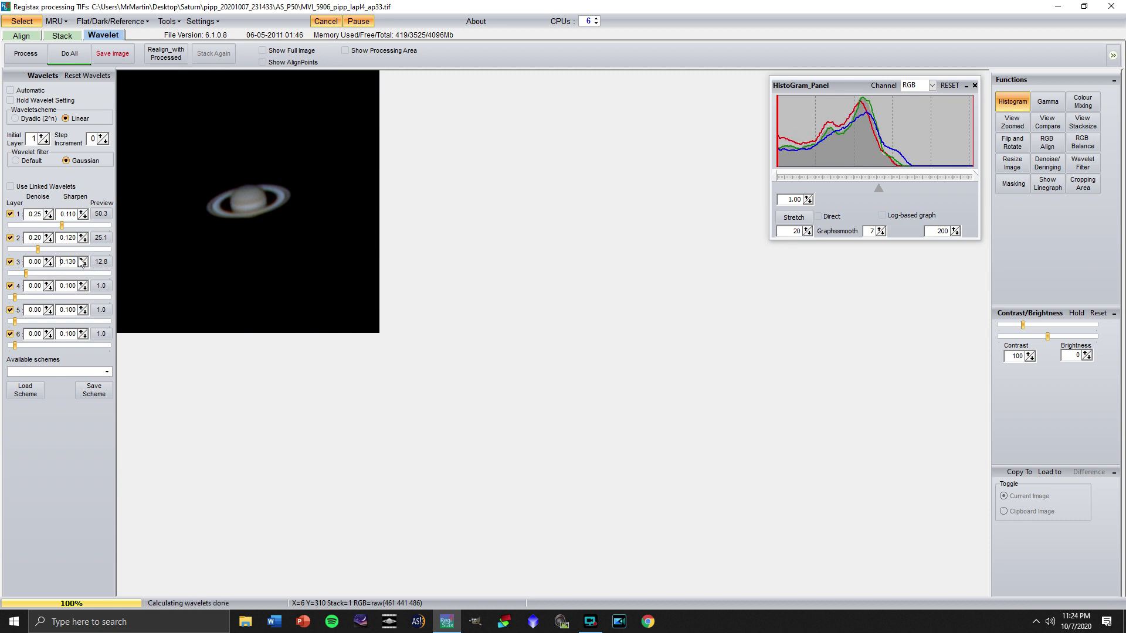
click(47, 260)
click(47, 259)
click(47, 259)
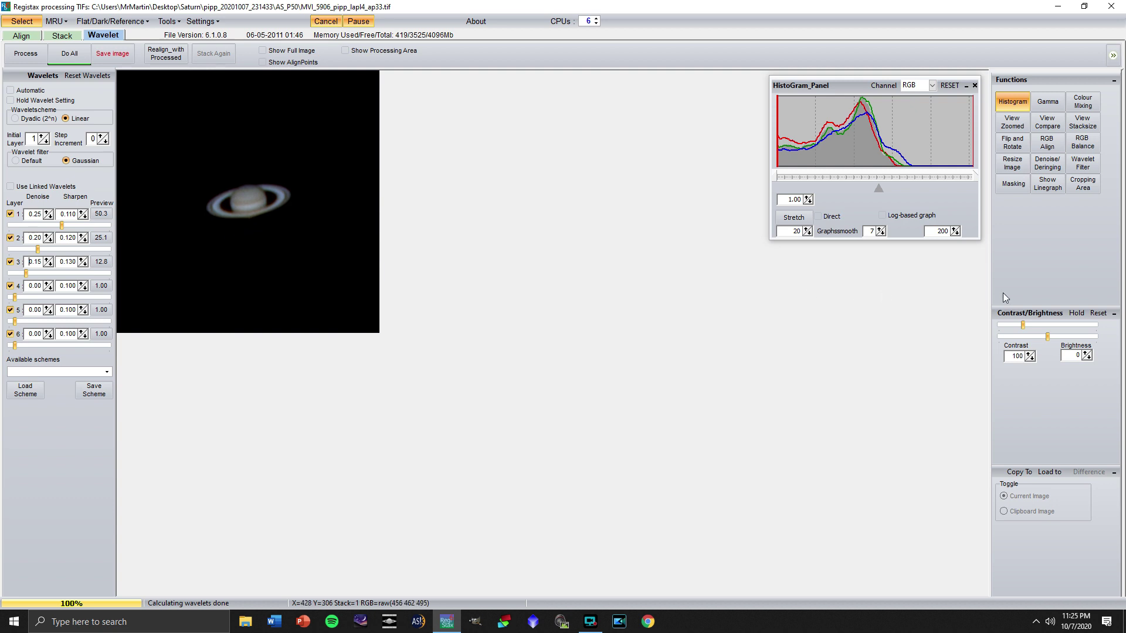
click(1079, 103)
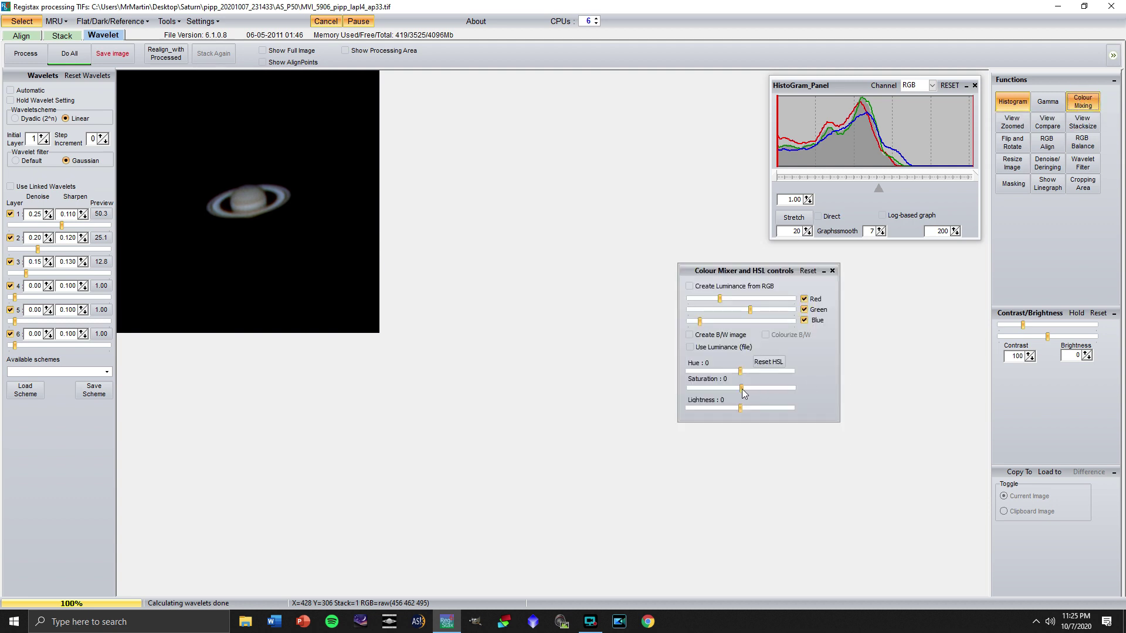
Step: Raise the colour saturation to 4 and close the Colour Mixer panel
click(756, 389)
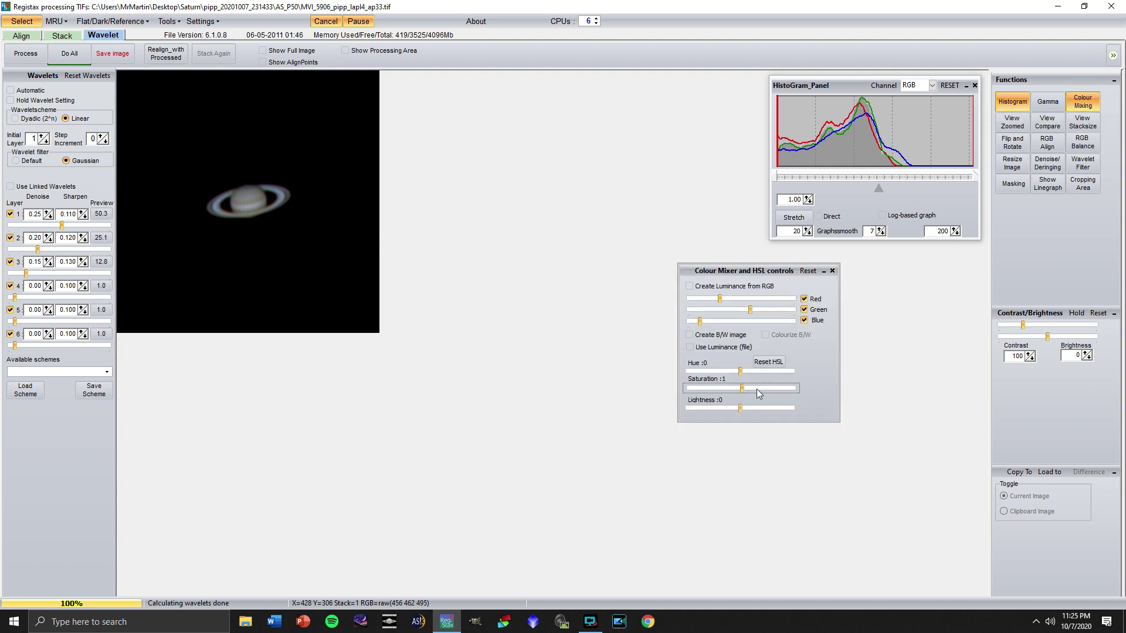
click(756, 389)
click(756, 389)
click(756, 389)
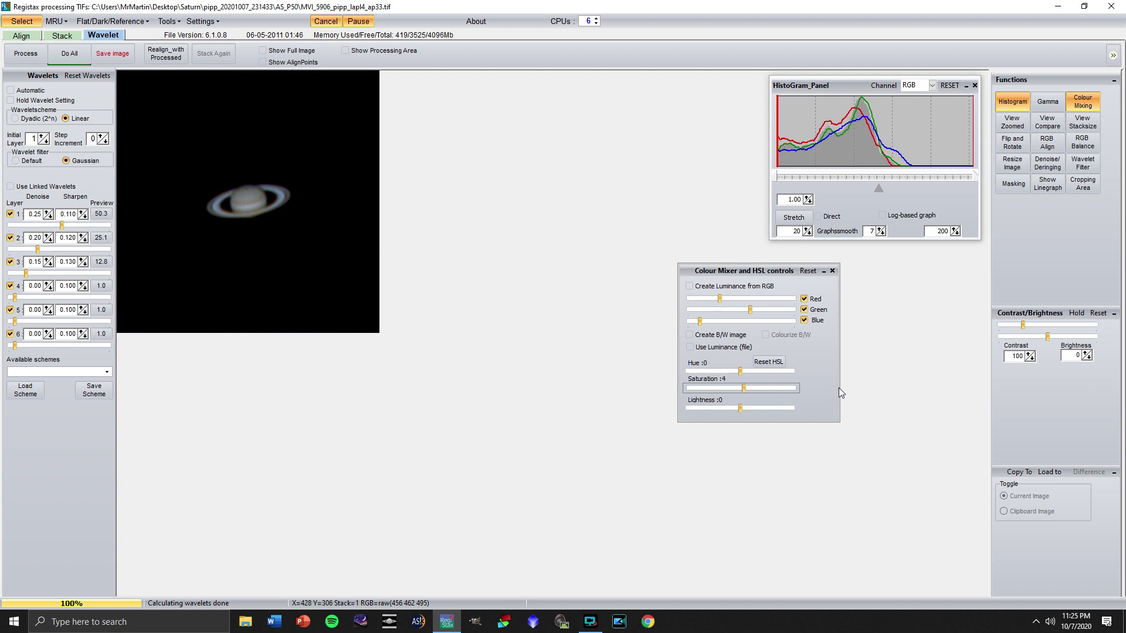
click(832, 271)
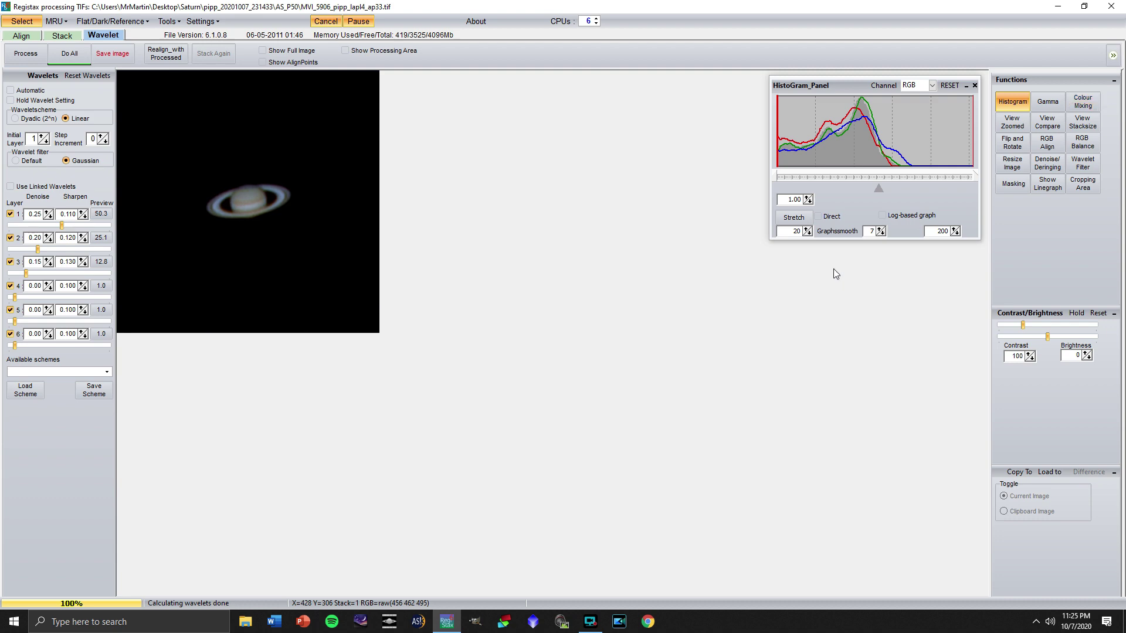